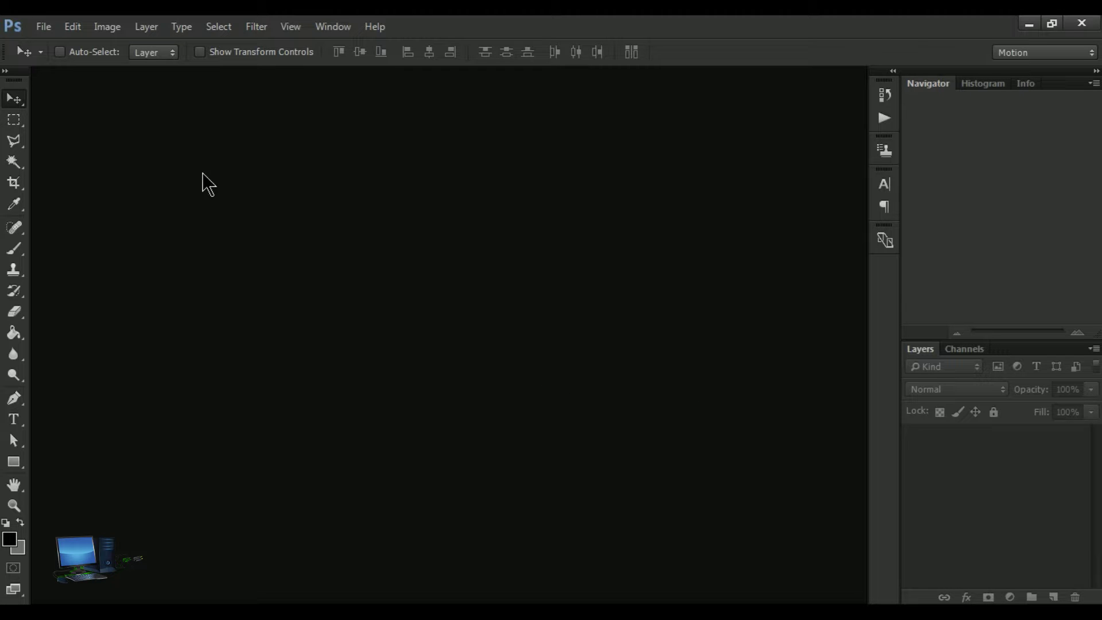
Open elephant-tusk-796x419 from New folder using File > Open
left_click(73, 27)
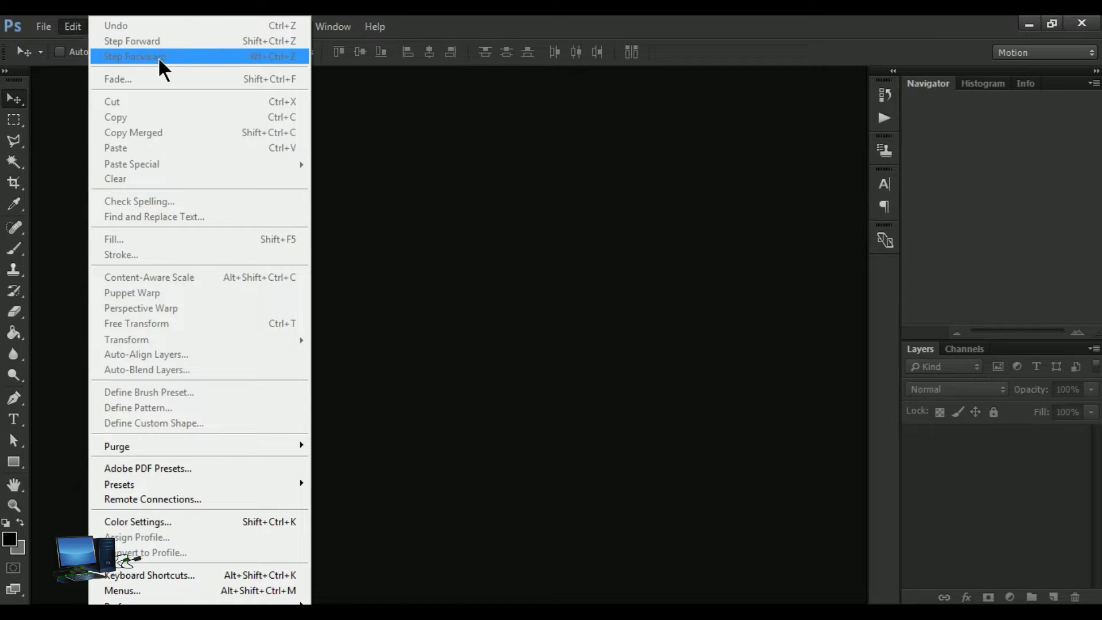
left_click(43, 29)
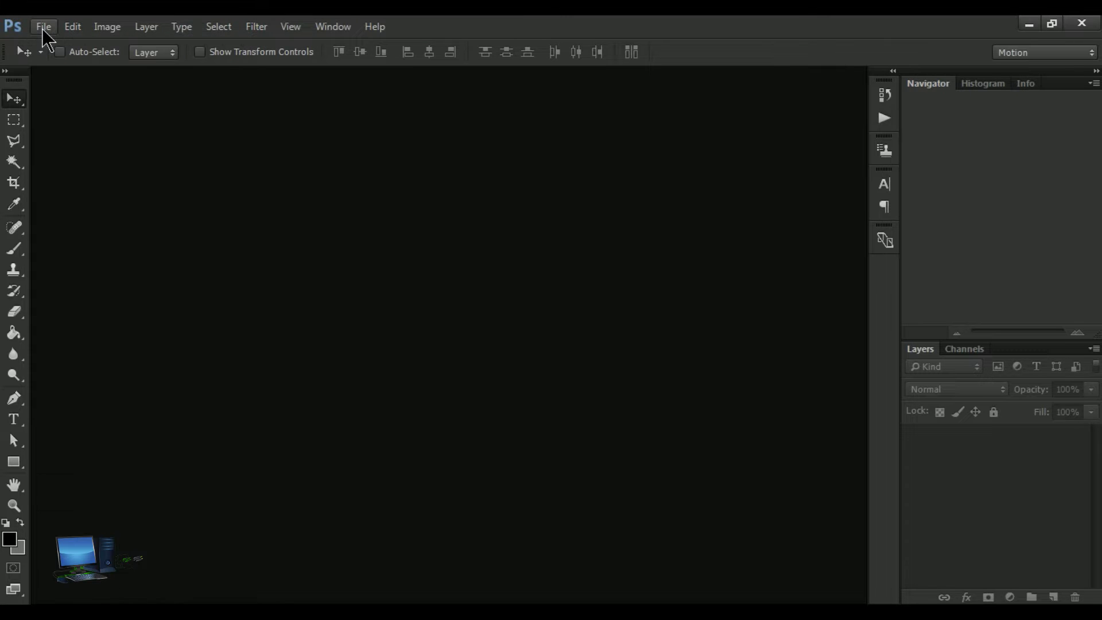
left_click(42, 31)
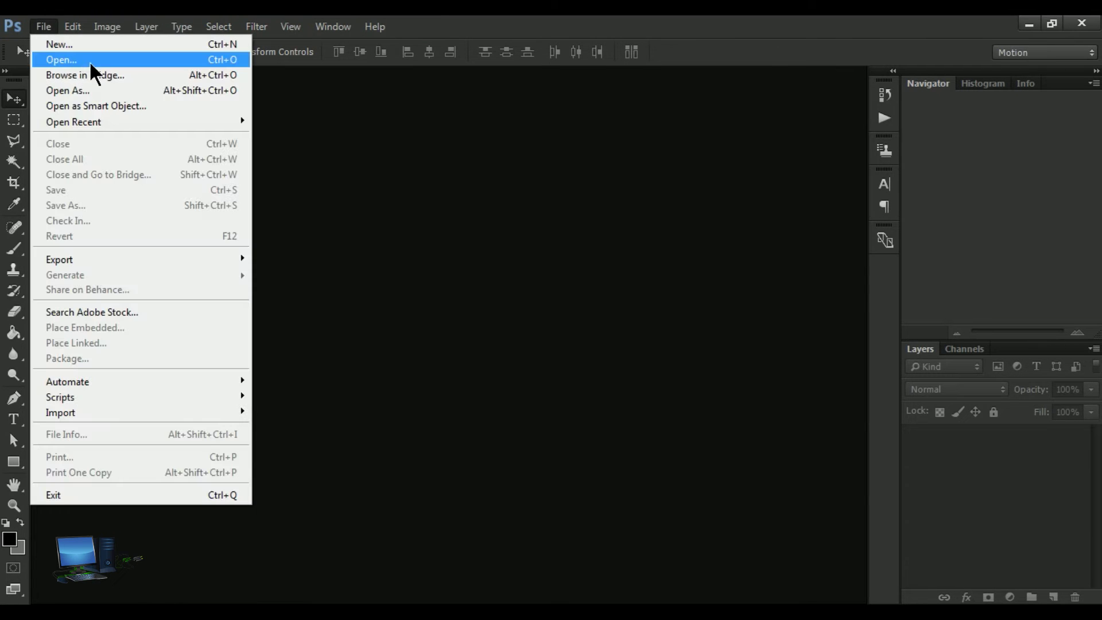
left_click(98, 60)
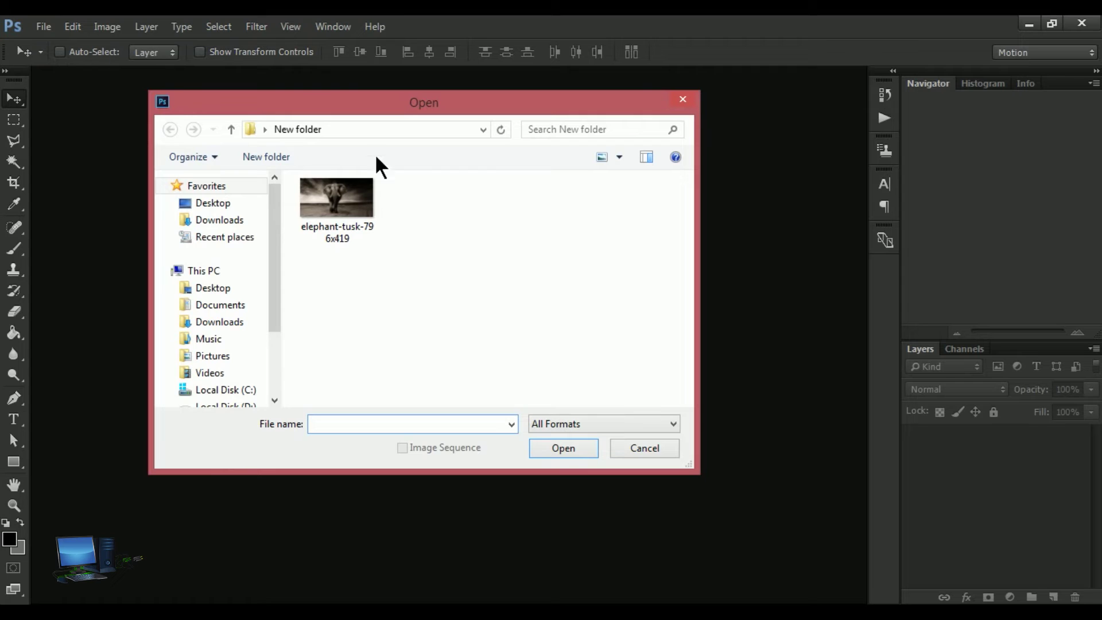
left_click_drag(401, 112, 477, 136)
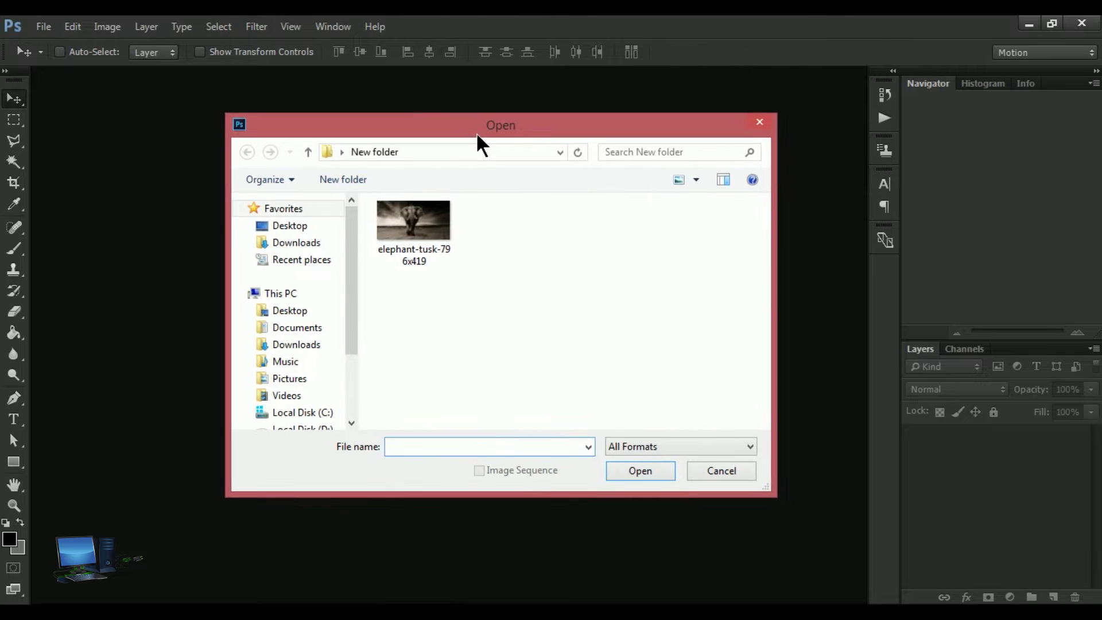
left_click(415, 236)
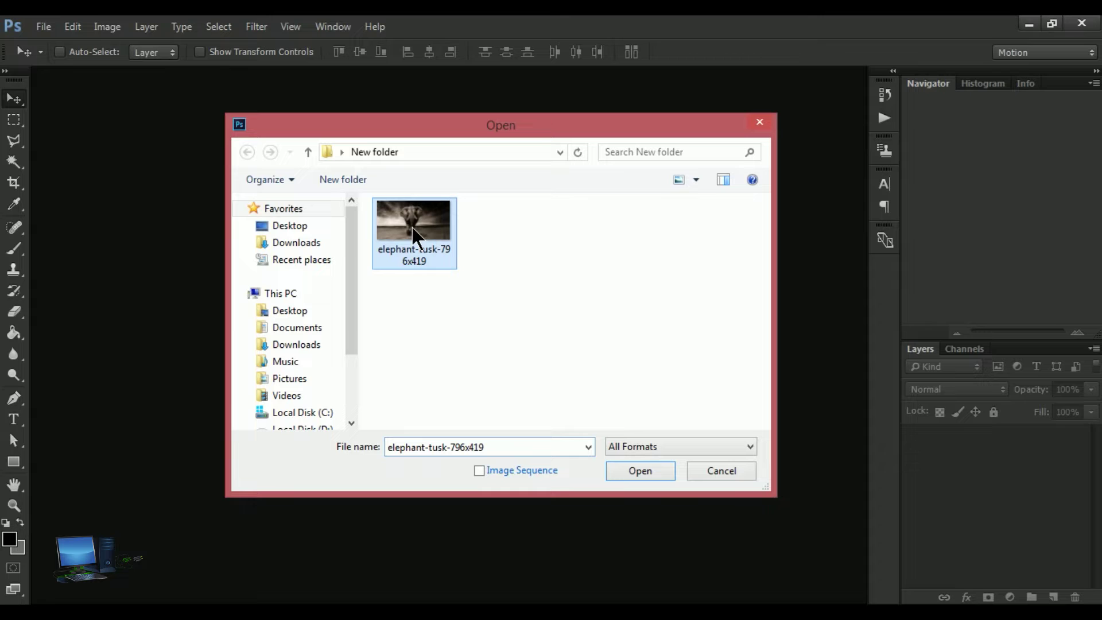
left_click(650, 471)
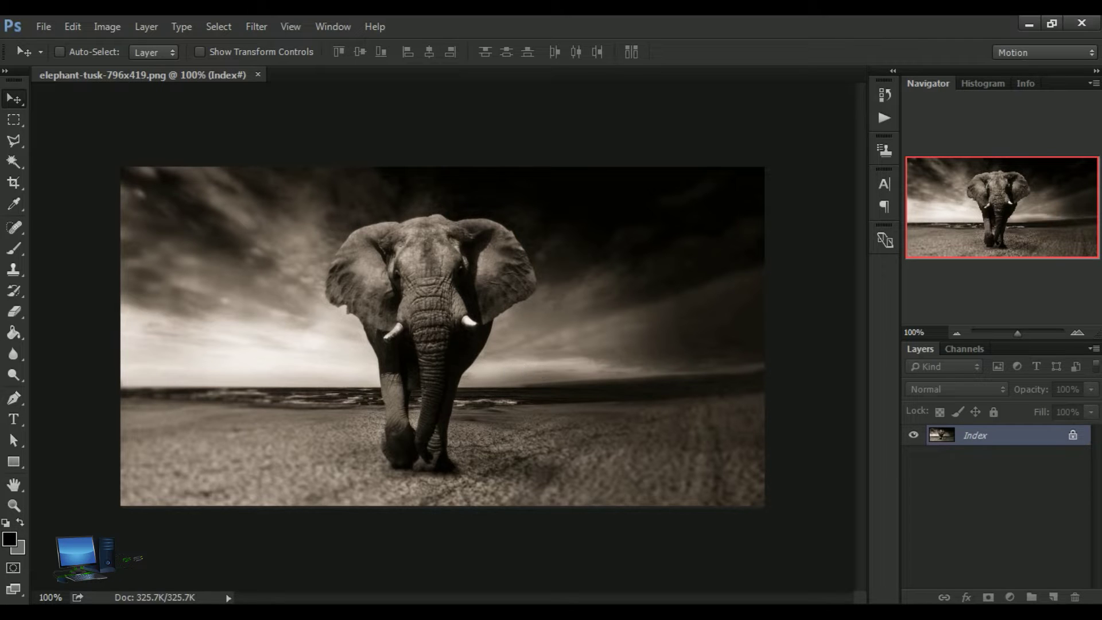
Review the Edit menu's undo commands, then activate the Rectangular Marquee tool
left_click(72, 27)
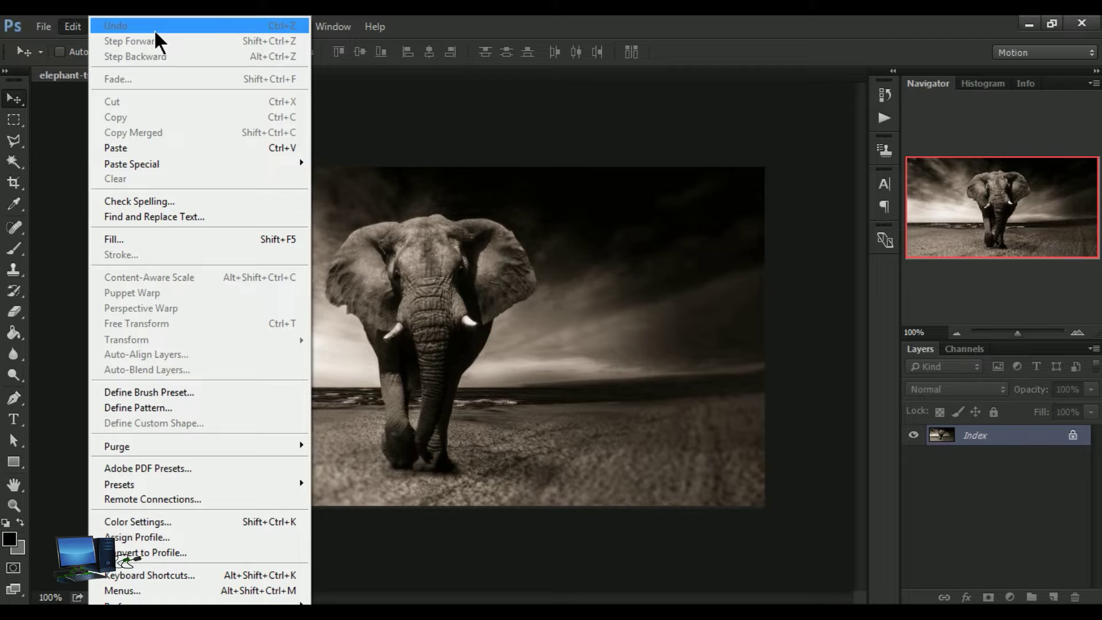
key("ctrl+z")
left_click(17, 124)
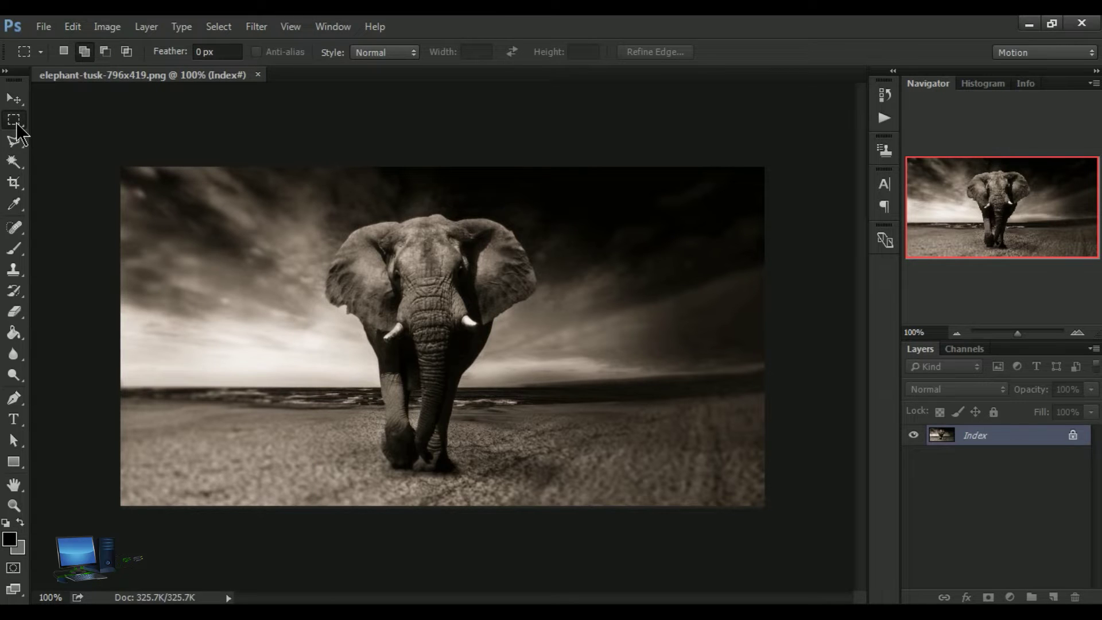
left_click_drag(307, 233, 605, 406)
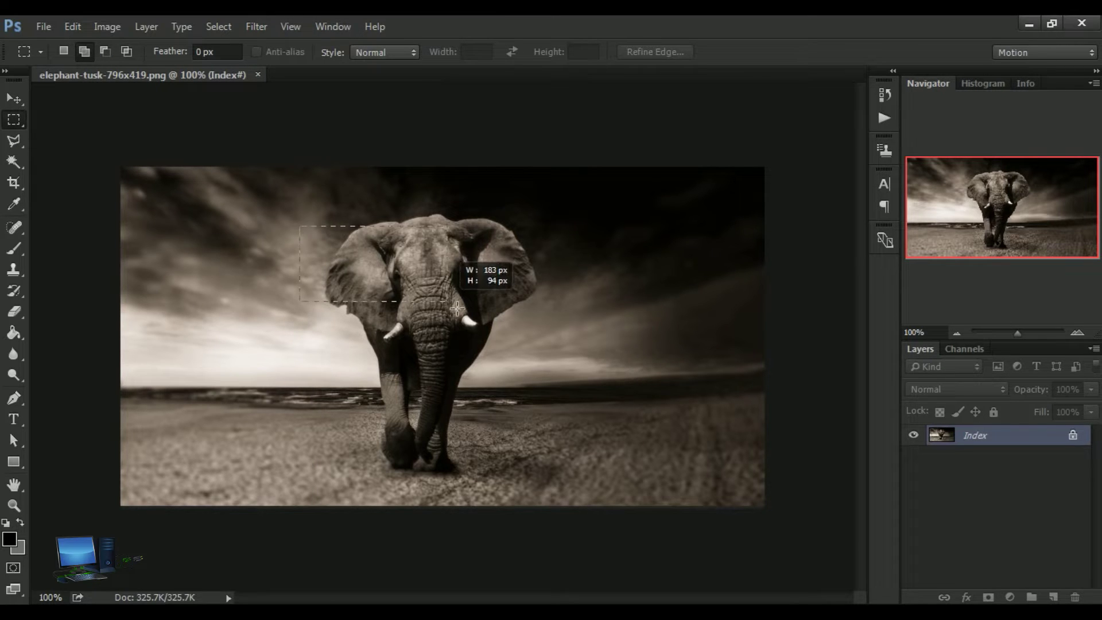
left_click_drag(603, 403, 597, 398)
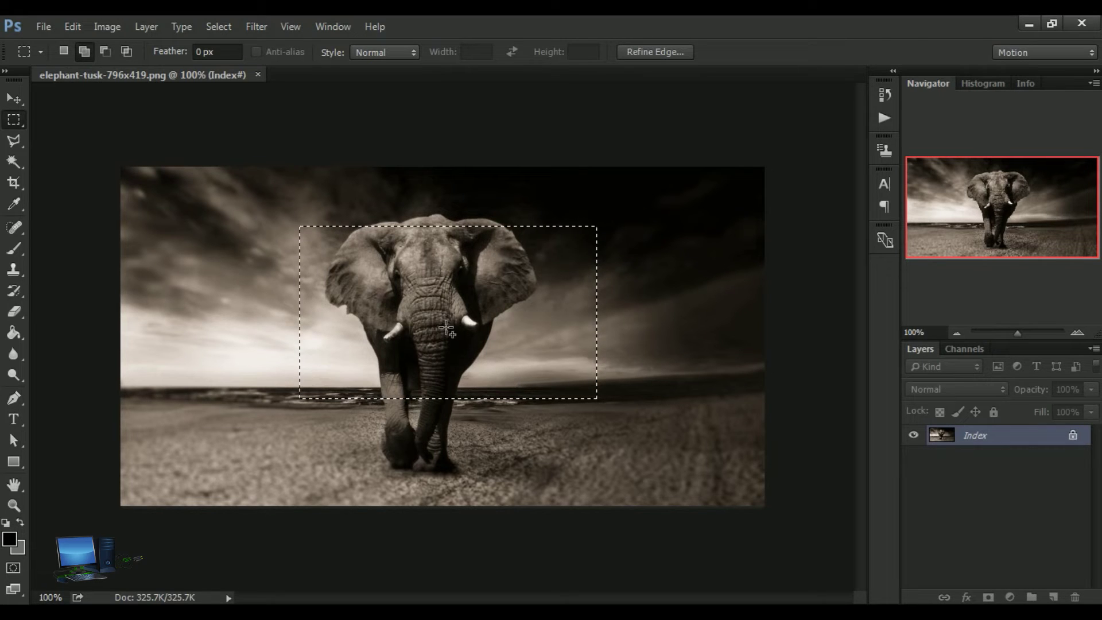
left_click(73, 26)
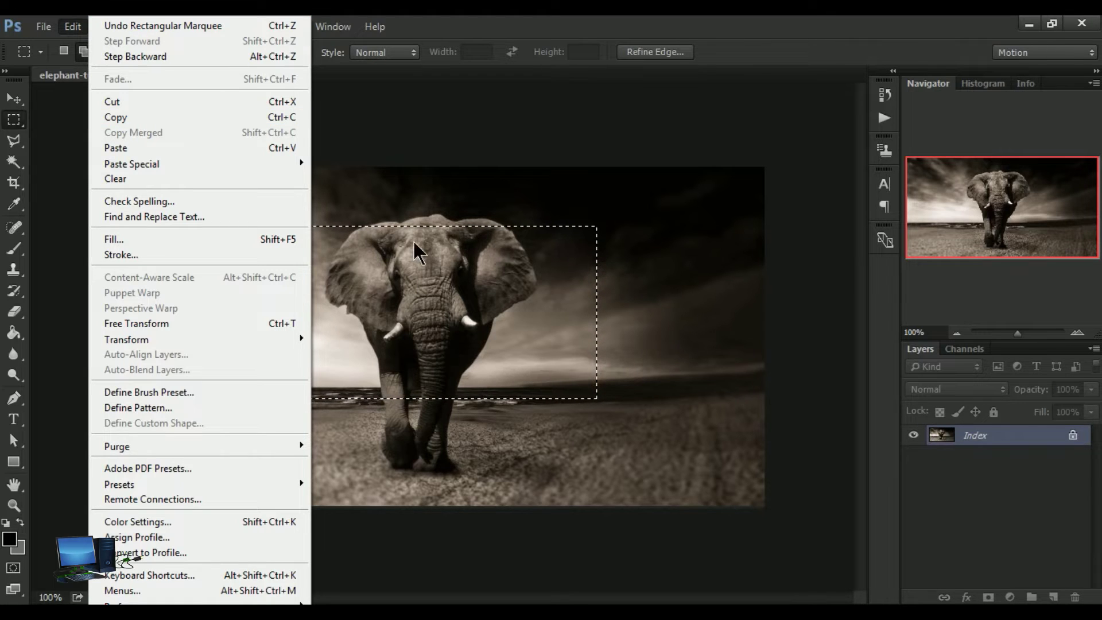
left_click(152, 29)
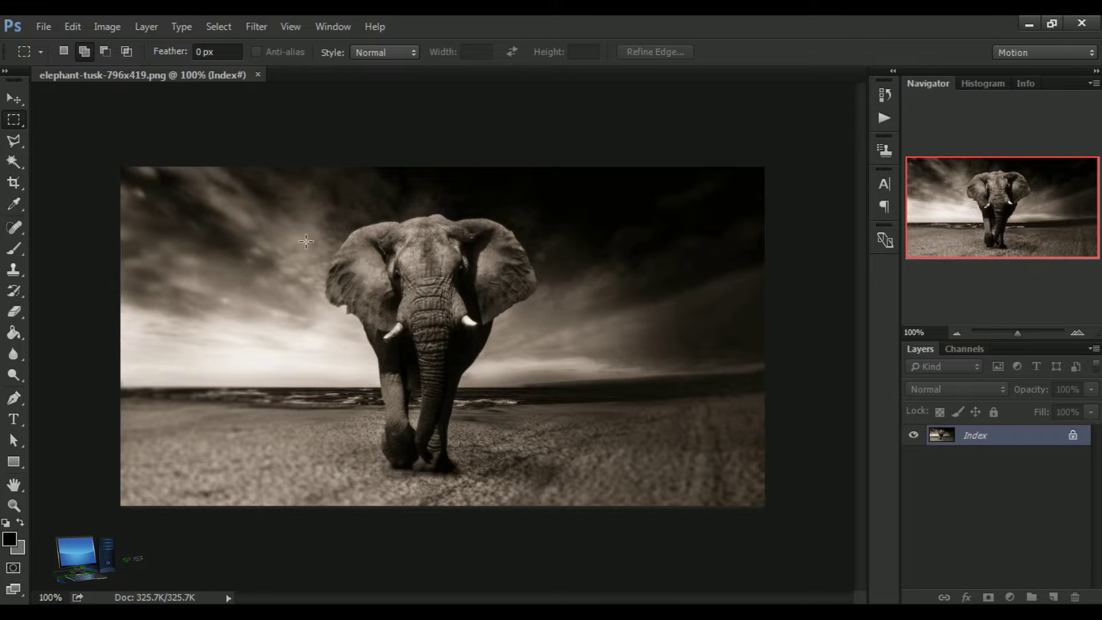
mouse_move(299, 234)
left_mouse_down()
mouse_move(539, 376)
mouse_move(555, 397)
left_mouse_up()
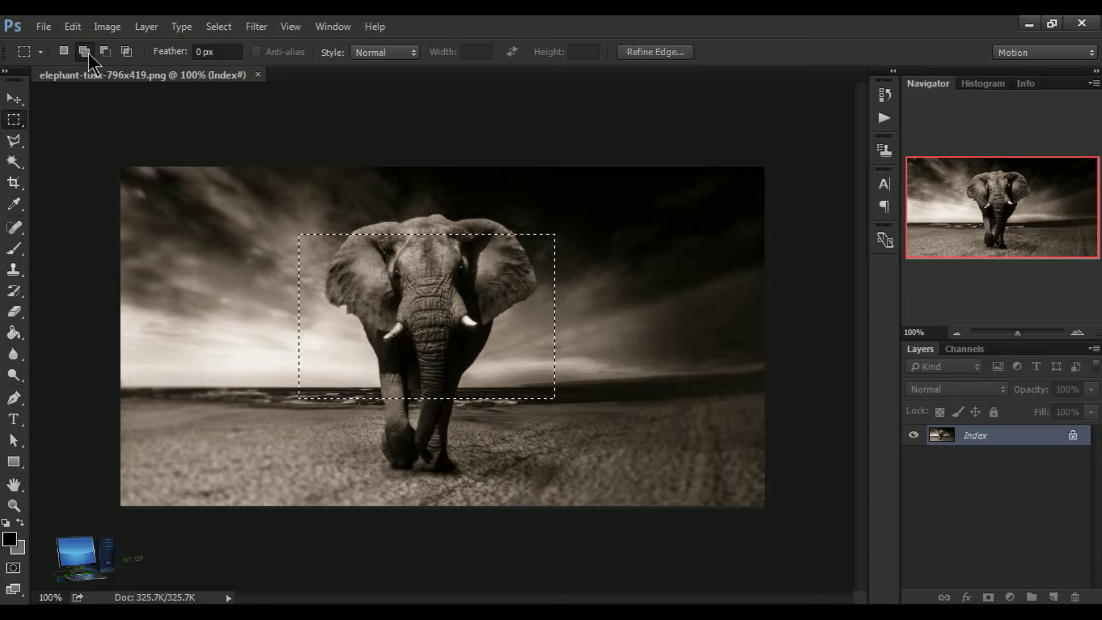
left_click(73, 30)
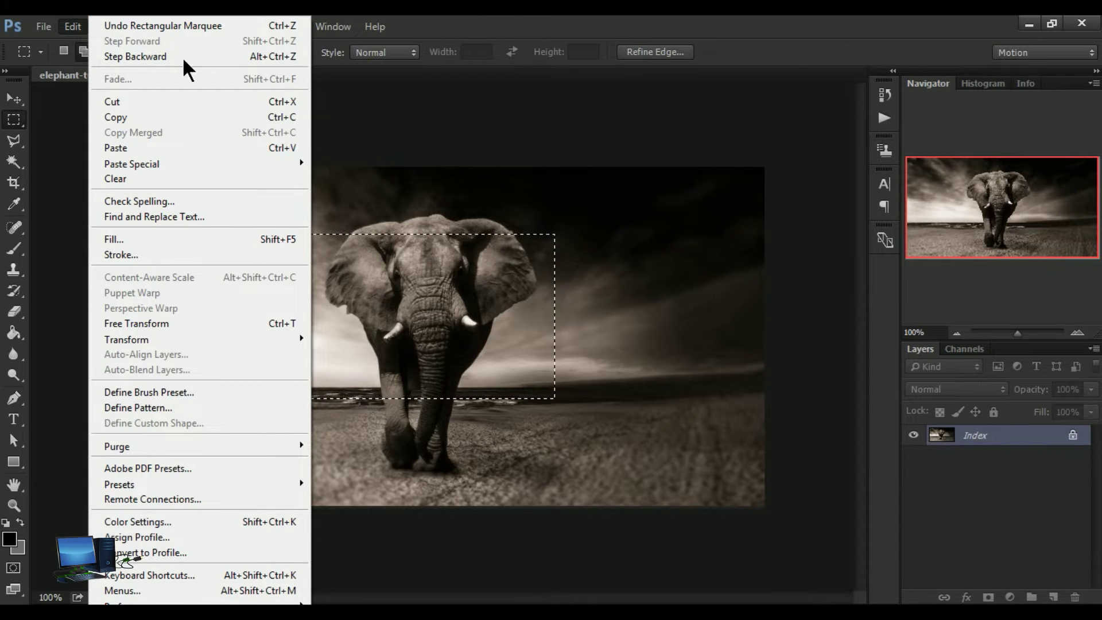
left_click(177, 25)
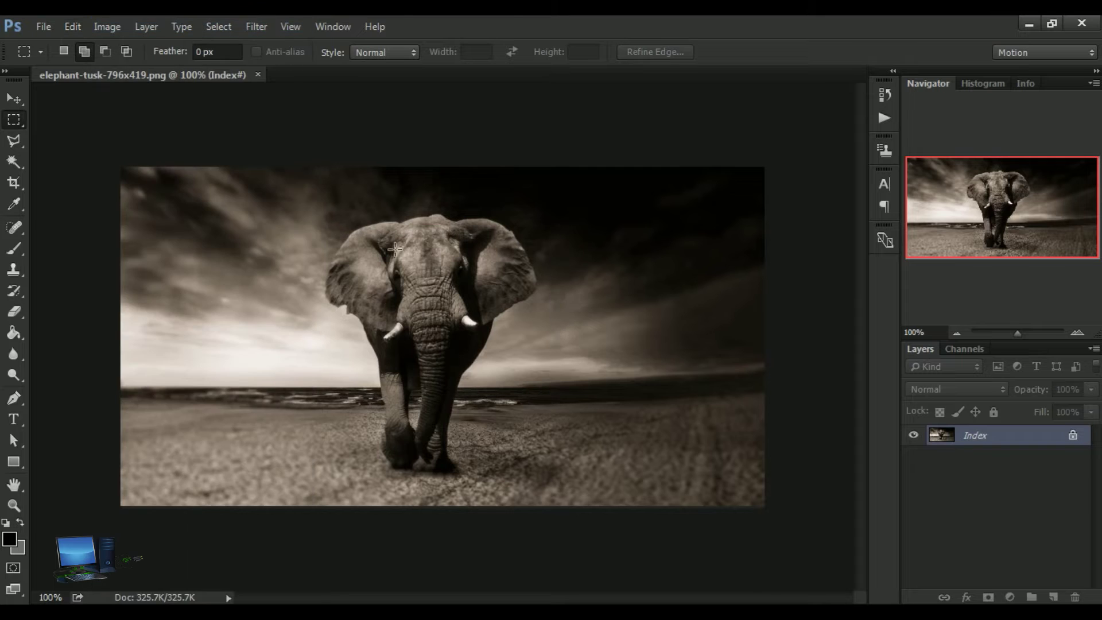
right_click(16, 124)
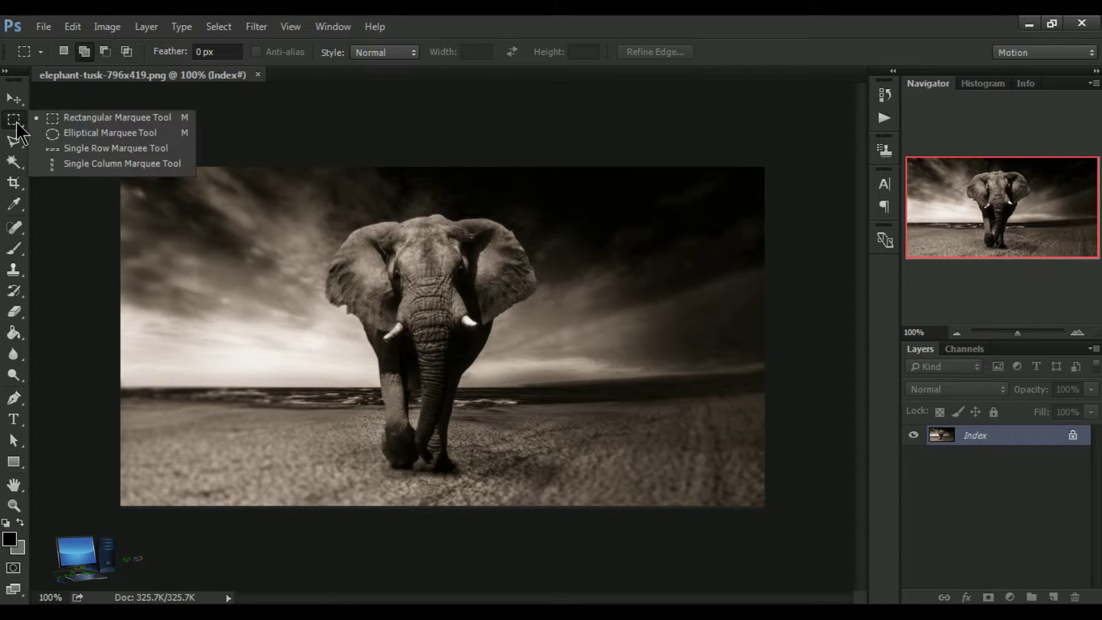
Draw an elliptical selection around the elephant, then undo it with Edit > Undo Elliptical Marquee
left_click(102, 134)
left_click_drag(301, 247, 594, 450)
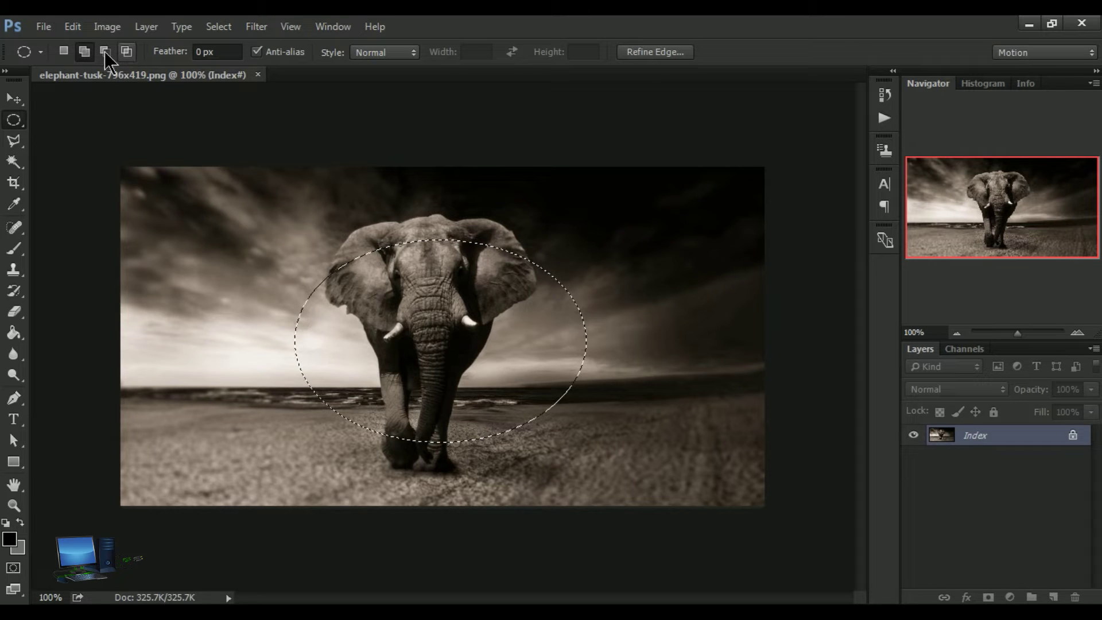
left_click(77, 26)
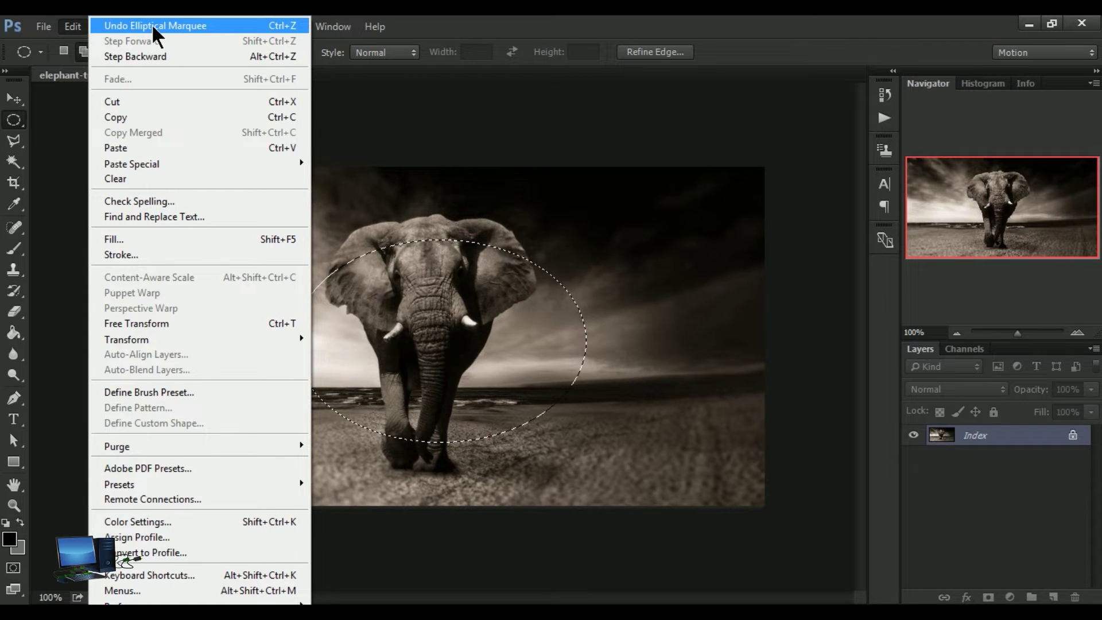
left_click(153, 26)
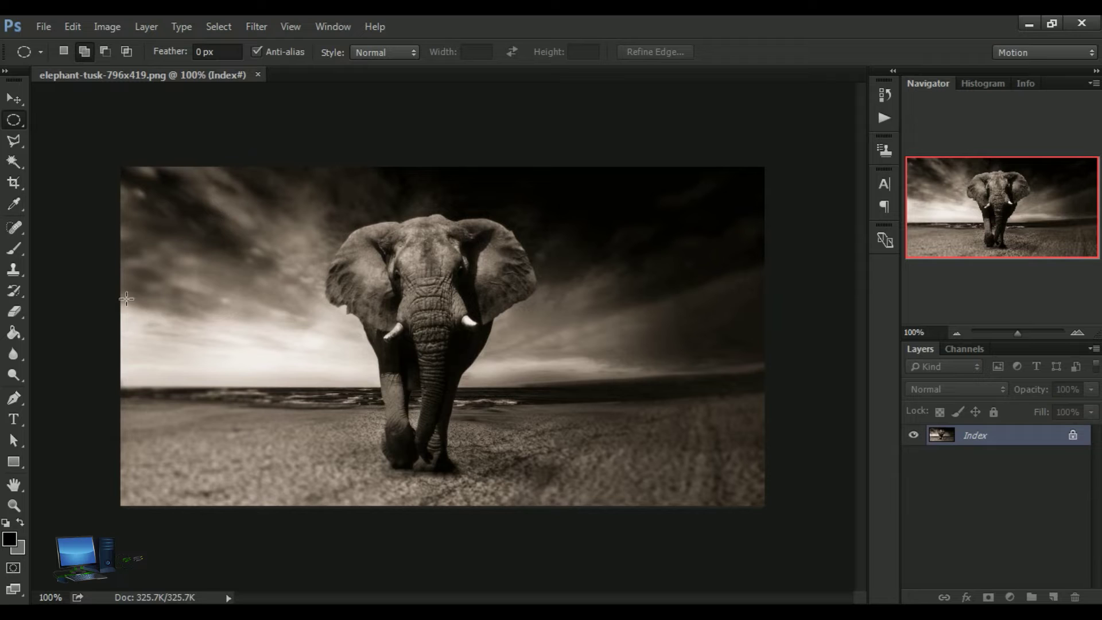
Paint black brush strokes across the elephant, then undo them with Edit > Undo Brush Tool
left_click(15, 253)
mouse_move(347, 267)
left_mouse_down()
mouse_move(523, 372)
mouse_move(362, 418)
mouse_move(207, 352)
mouse_move(292, 250)
left_mouse_up()
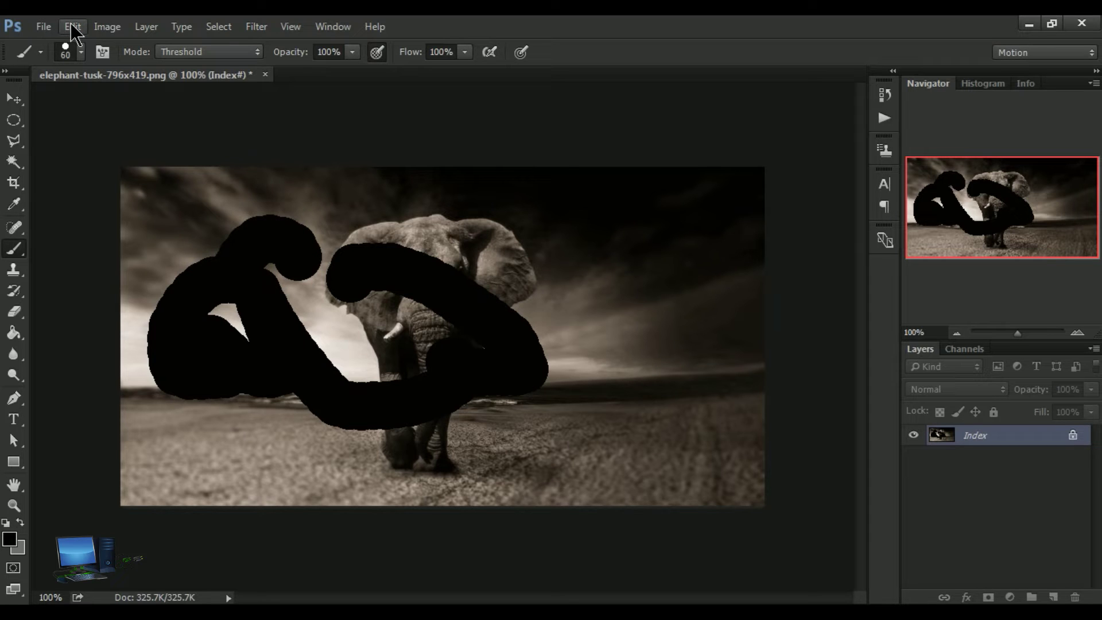
left_click(70, 23)
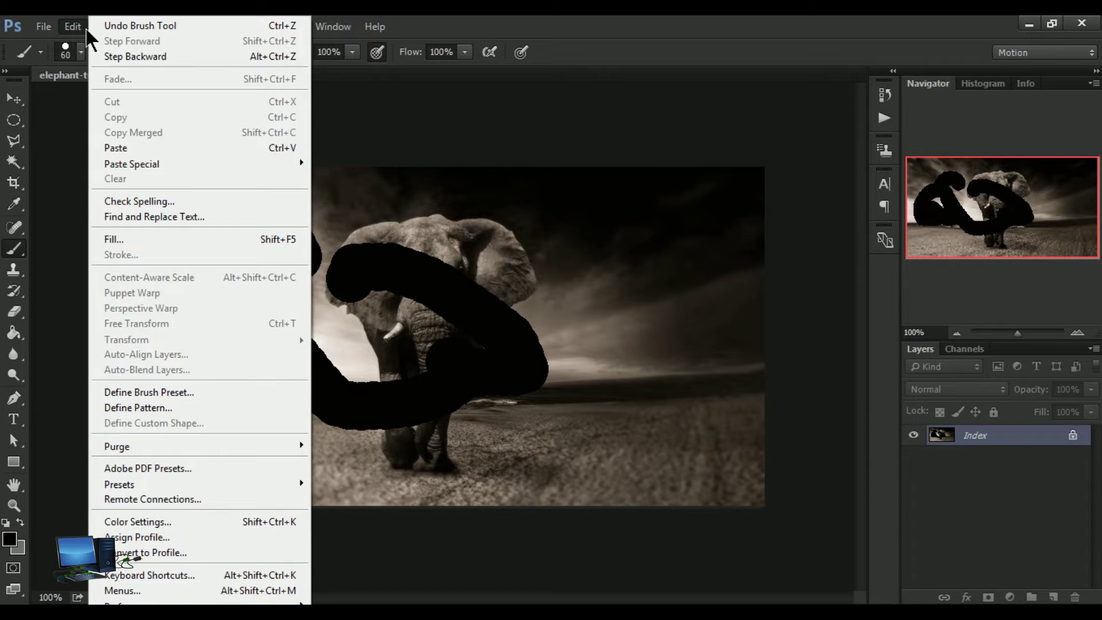
left_click(170, 26)
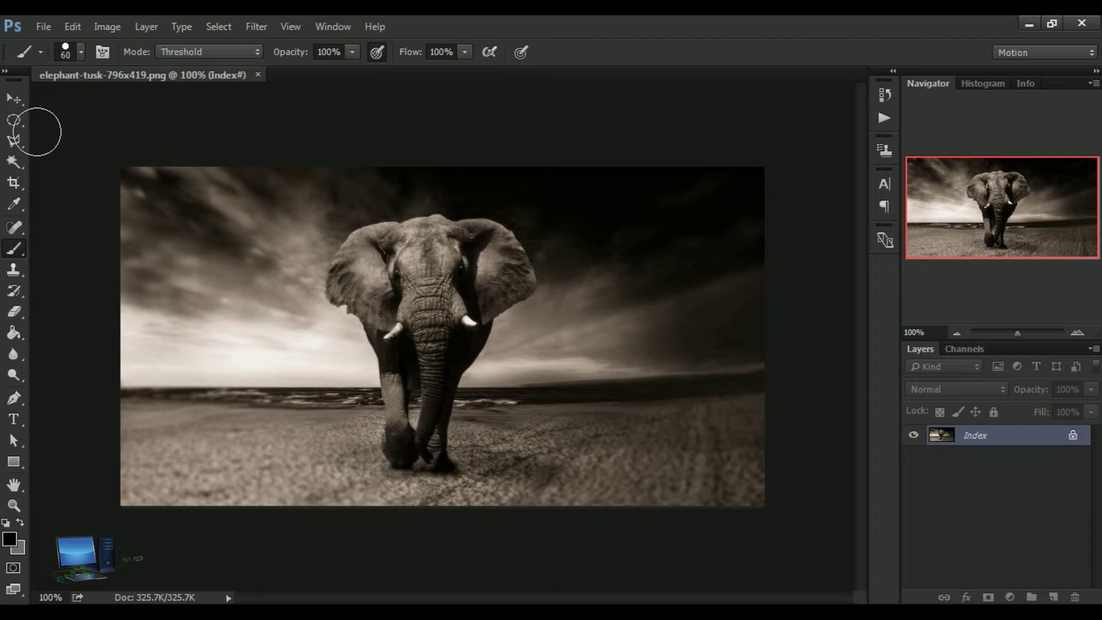
Draw a black rectangle over the elephant, undo it, and show Redo Rectangle Tool in Edit
left_click(15, 462)
left_click_drag(280, 241, 590, 407)
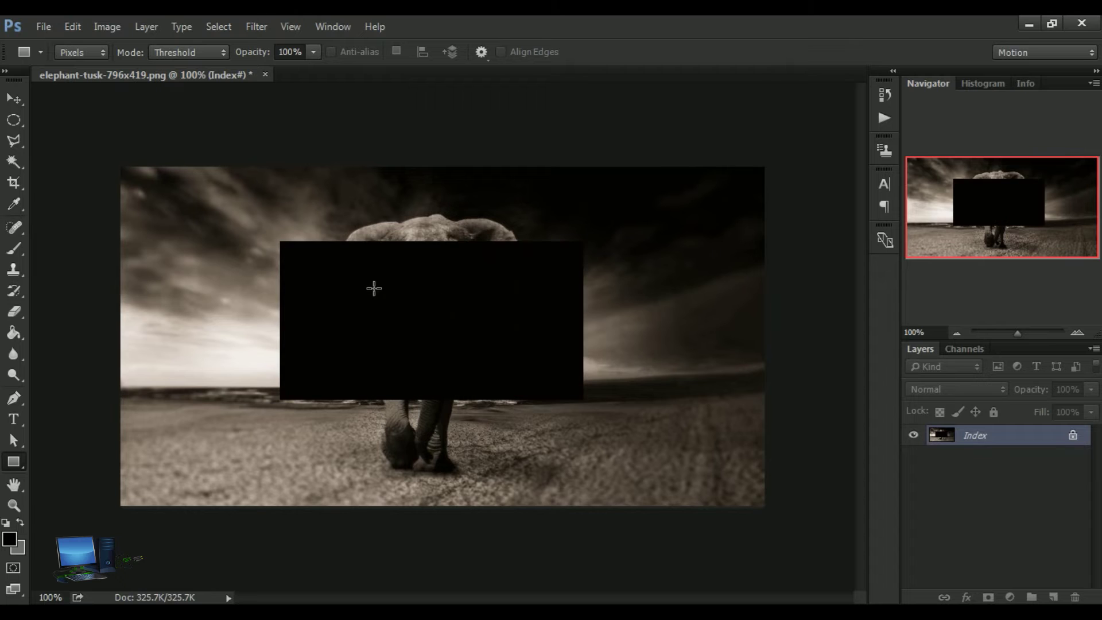
left_click(70, 30)
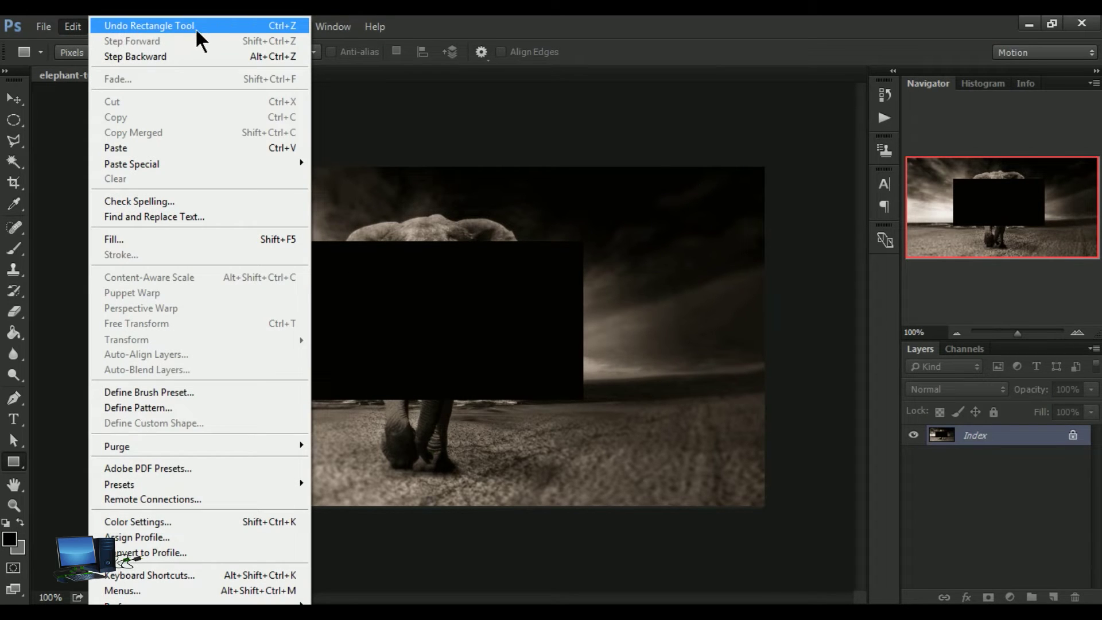
left_click(167, 25)
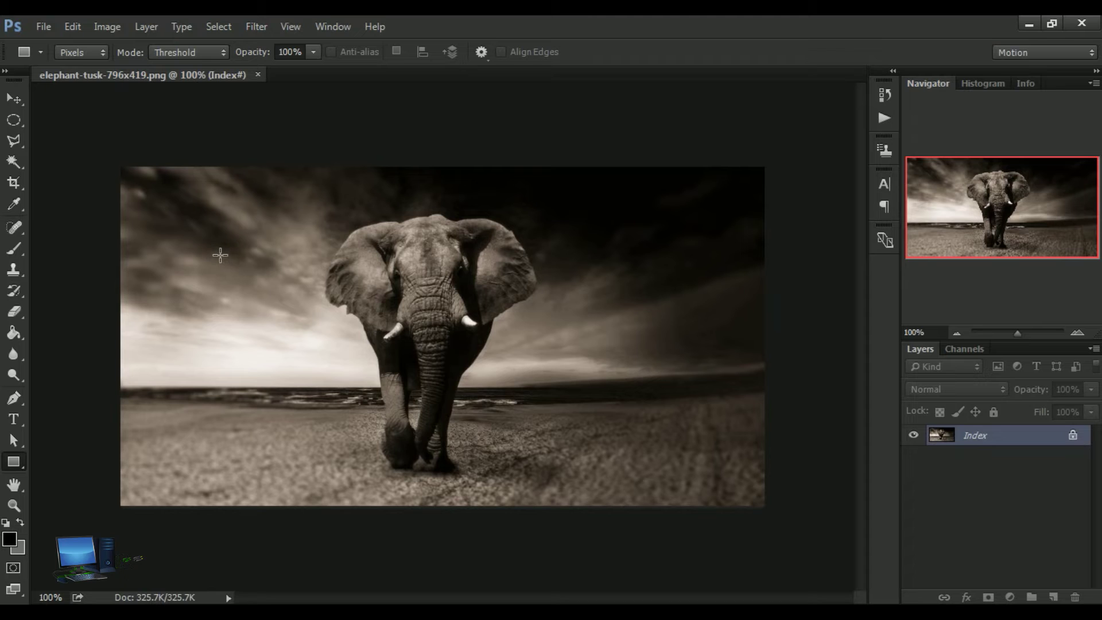
left_click(74, 27)
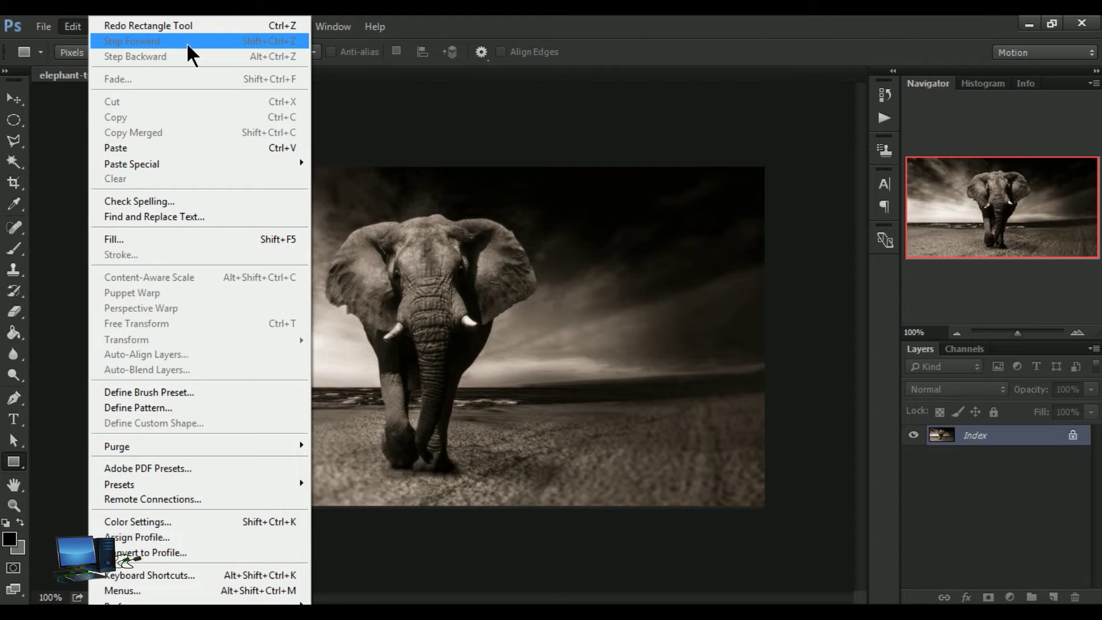
Draw another oval selection around the elephant and undo it via Edit > Undo Elliptical Marquee
left_click(15, 122)
left_click_drag(336, 265, 638, 430)
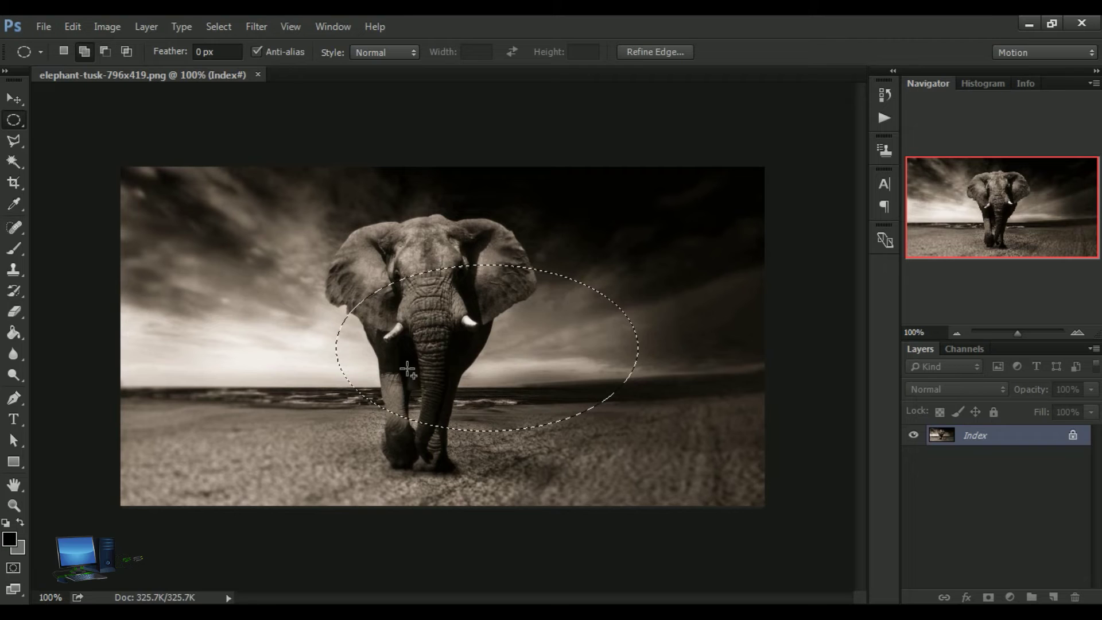
left_click(70, 32)
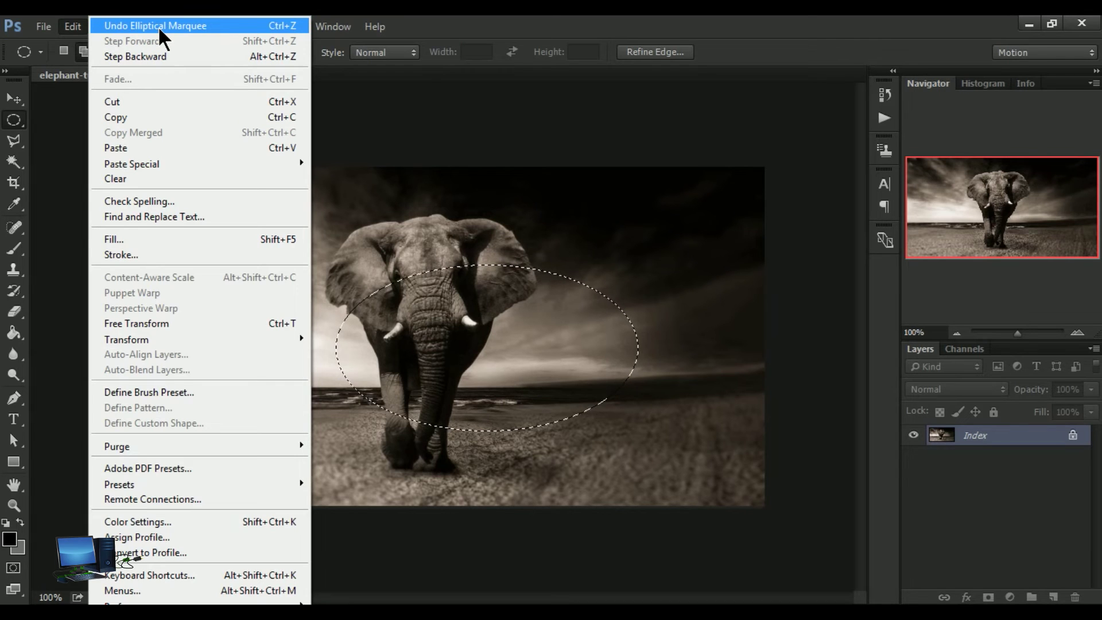
left_click(157, 26)
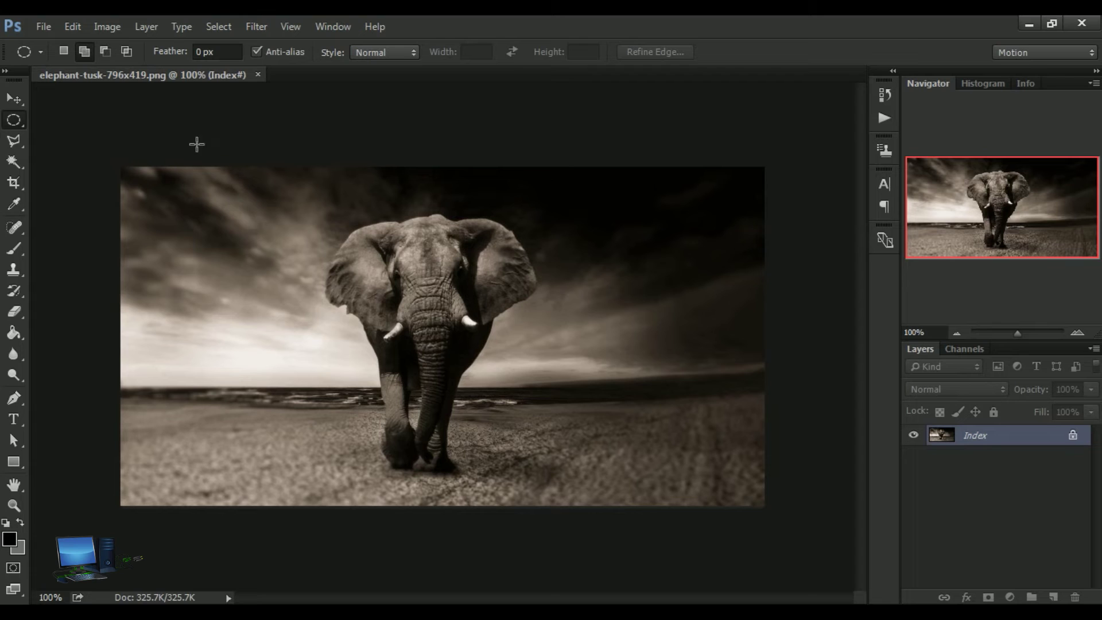
left_click(73, 26)
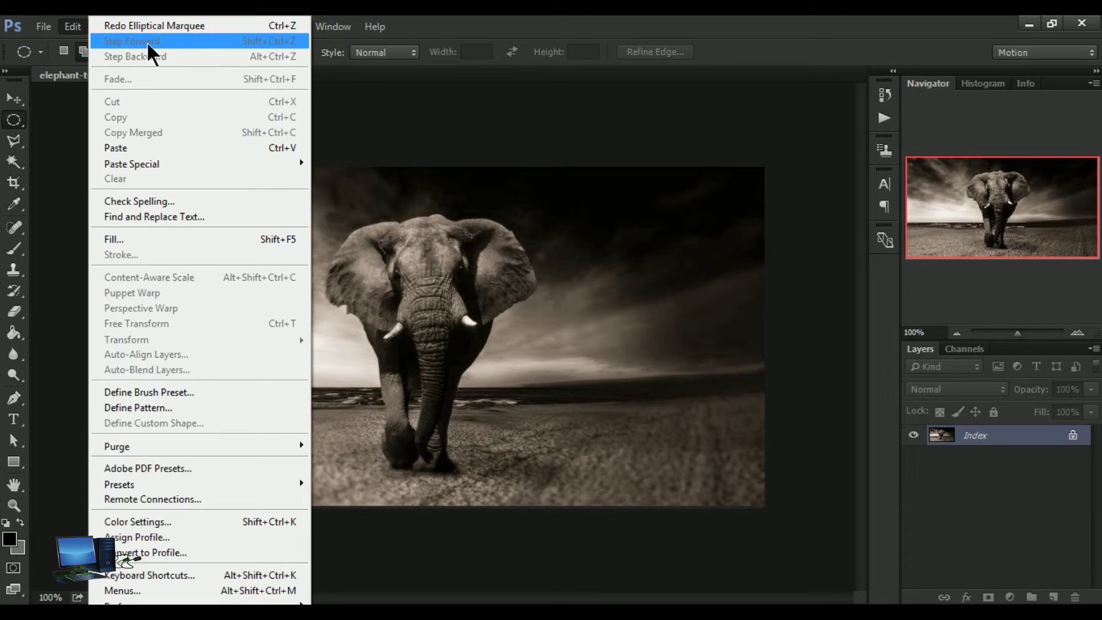
left_click(328, 241)
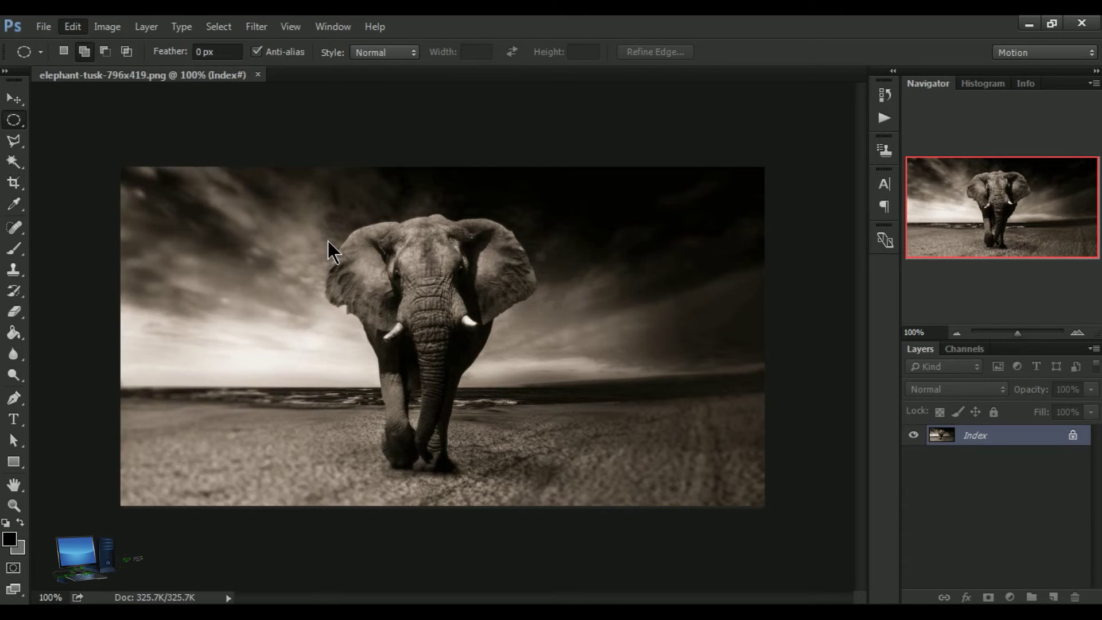
Draw an oval selection over the elephant, Step Backward to remove it, then Step Forward to restore it
left_click_drag(289, 244, 635, 401)
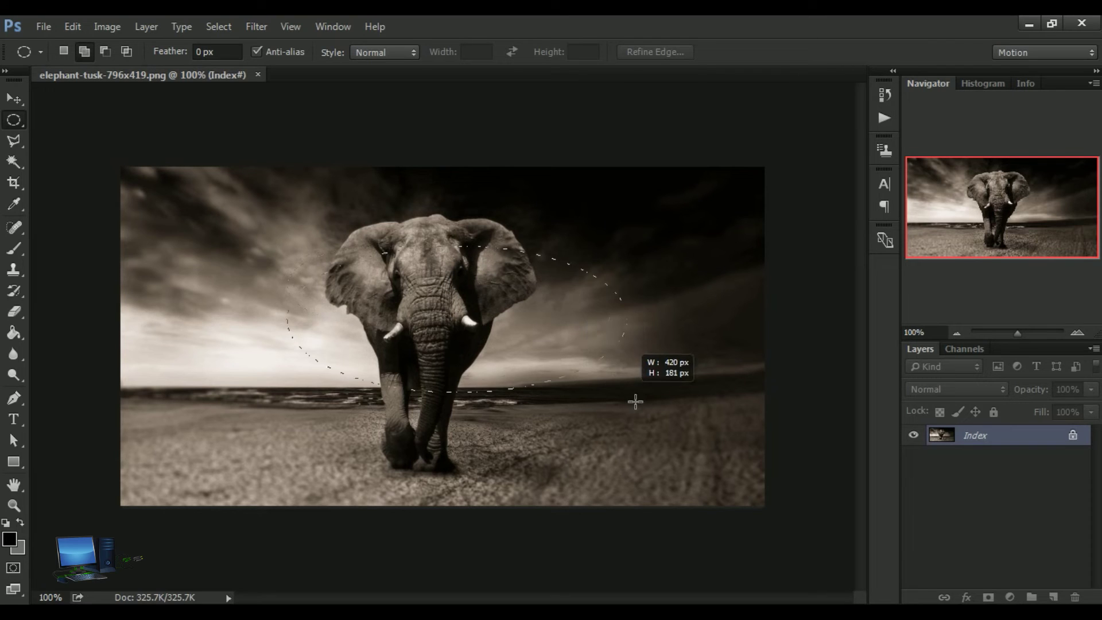
left_click_drag(635, 401, 654, 442)
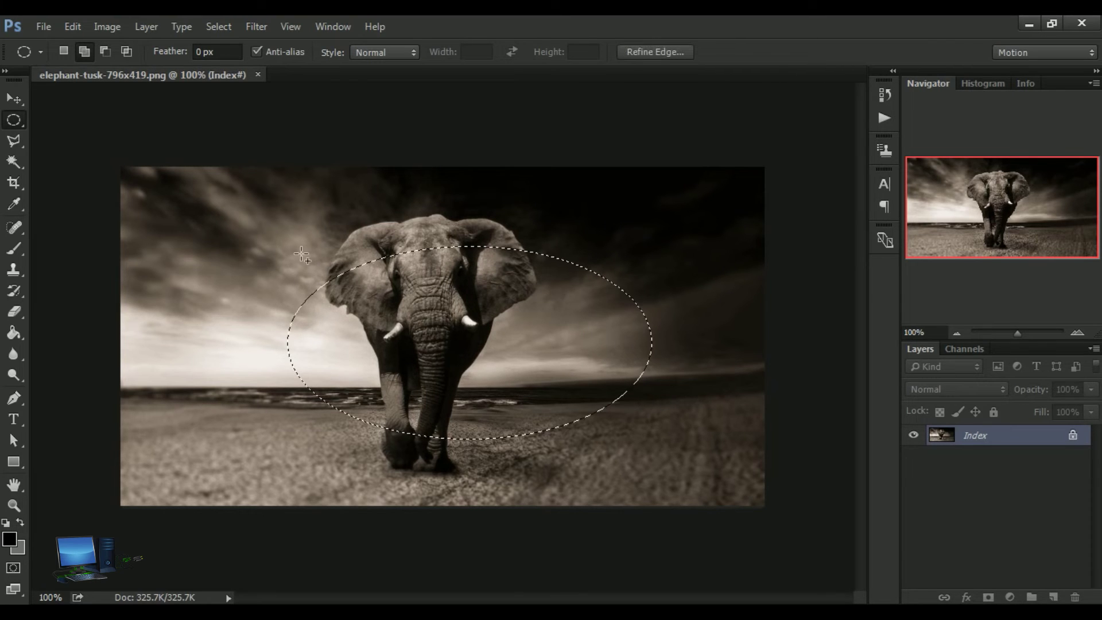
left_click(71, 30)
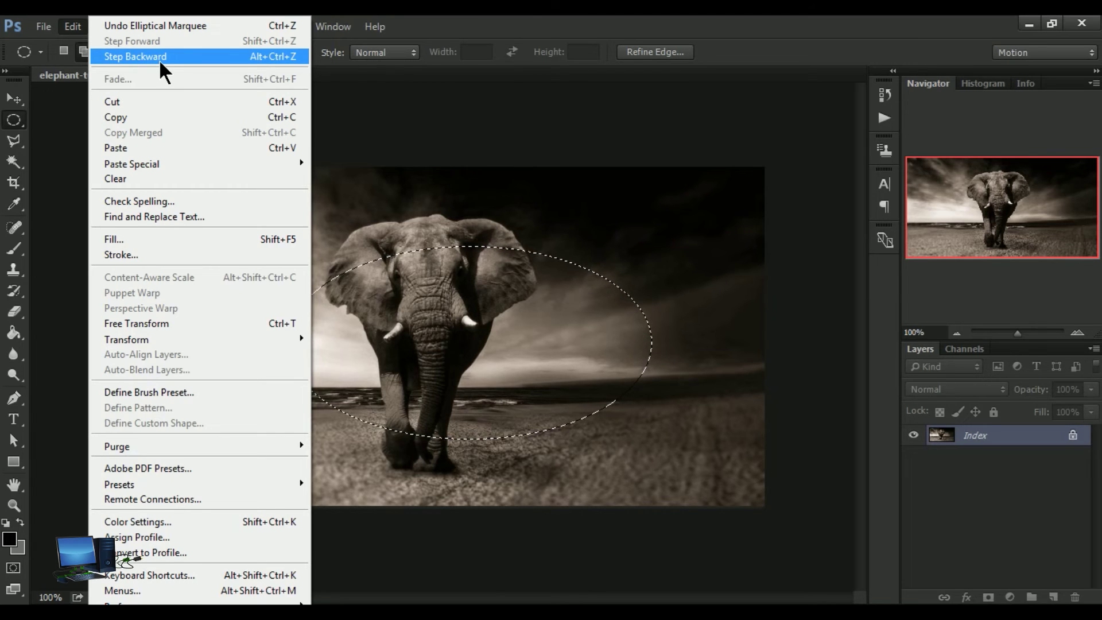
left_click(158, 58)
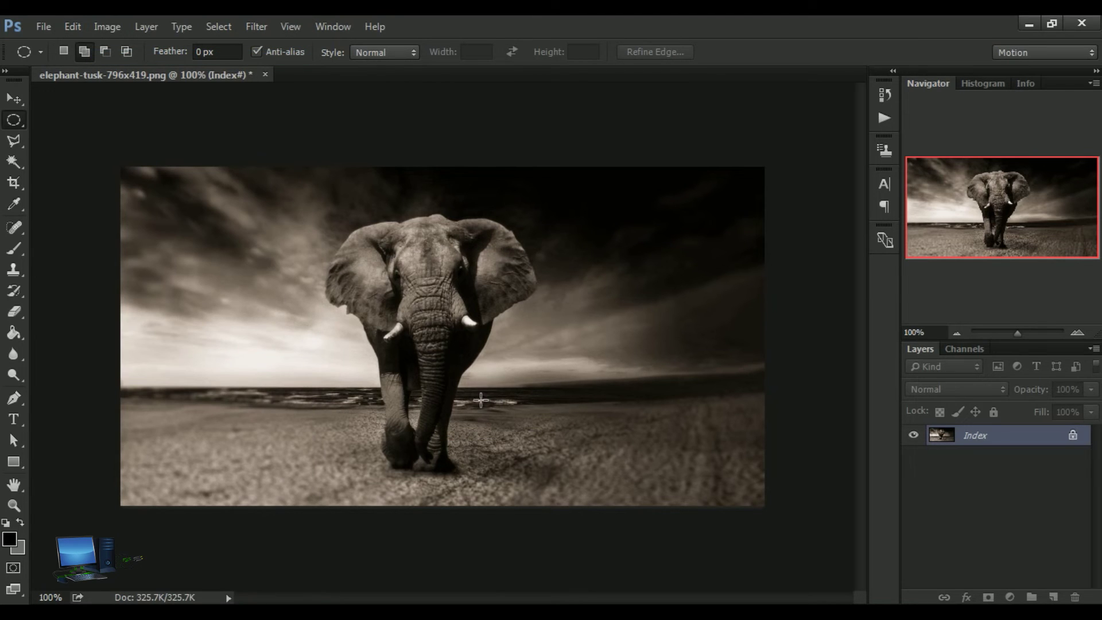
left_click(75, 27)
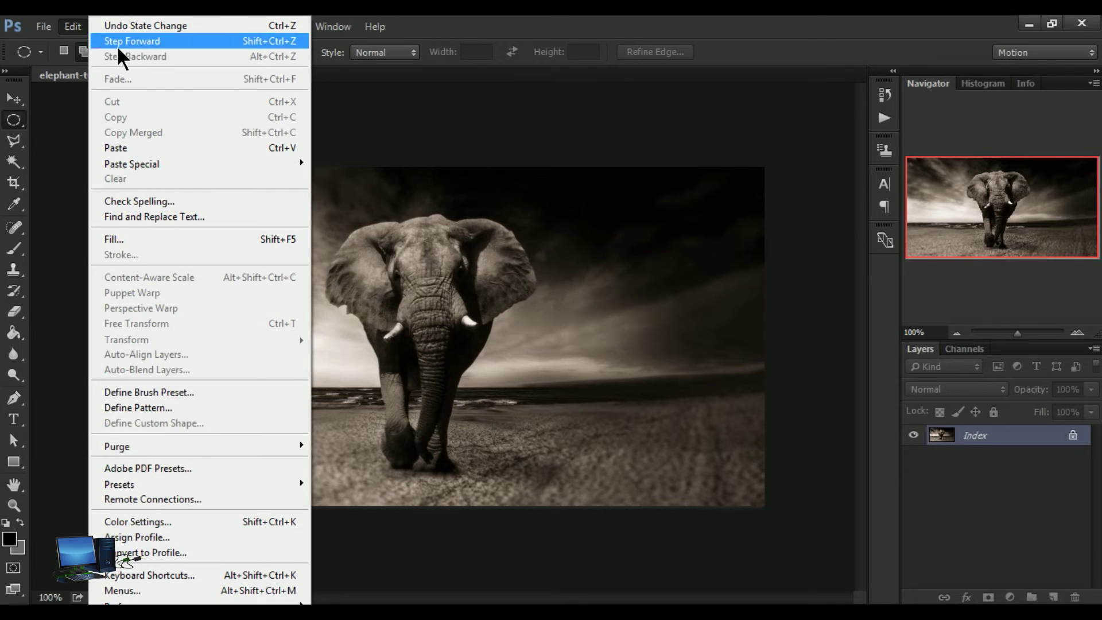
left_click(174, 41)
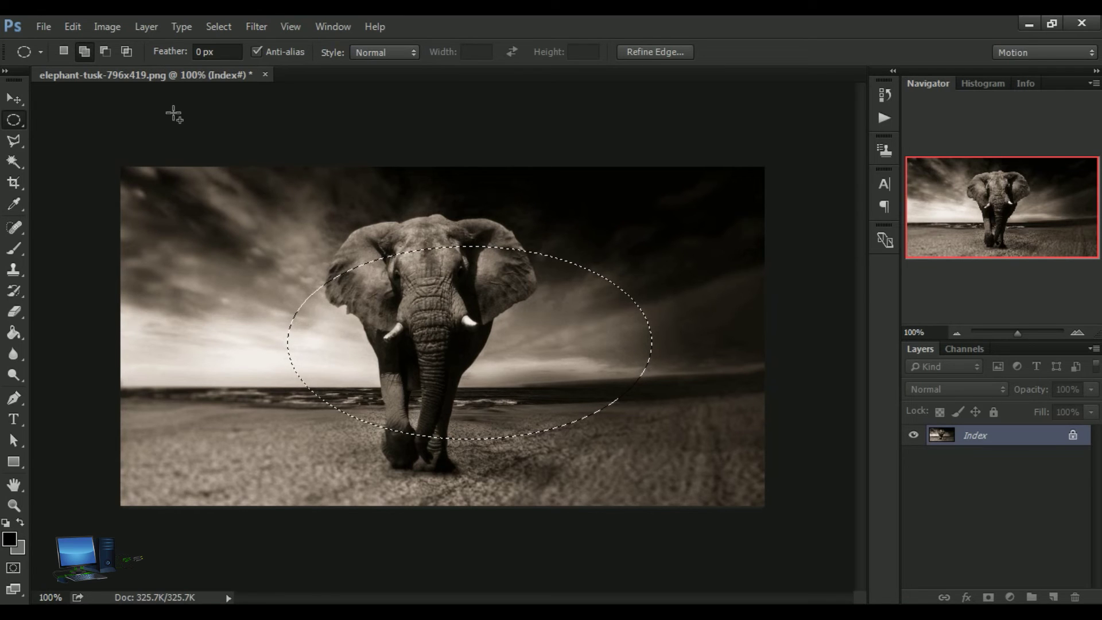
Clear the oval selection again with Undo State Change and Step Backward
left_click(73, 27)
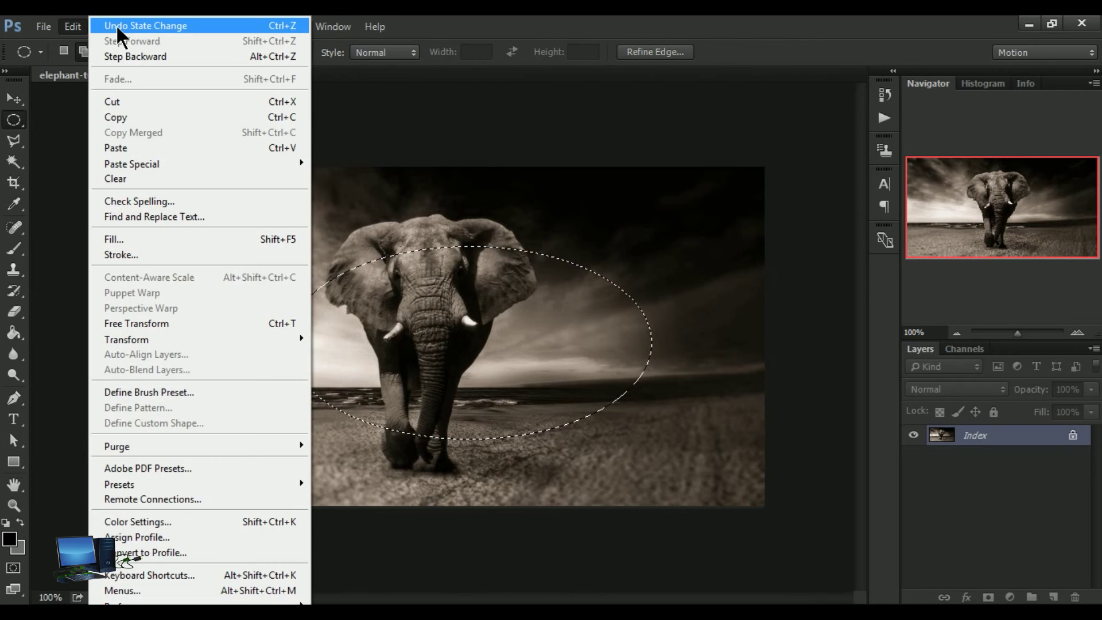
left_click(118, 26)
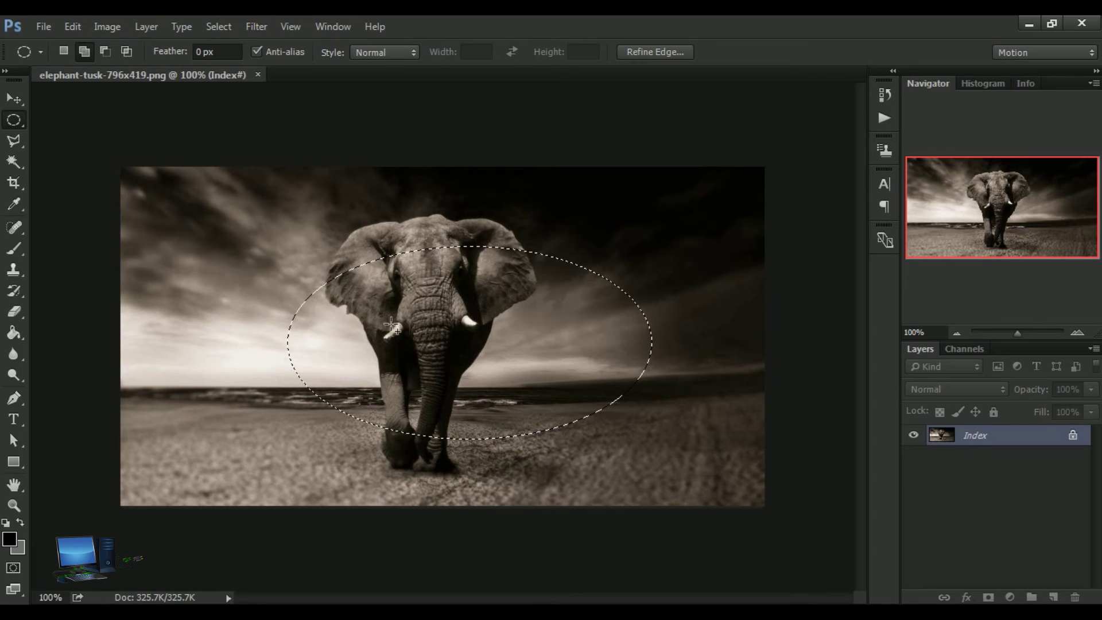
left_click(72, 26)
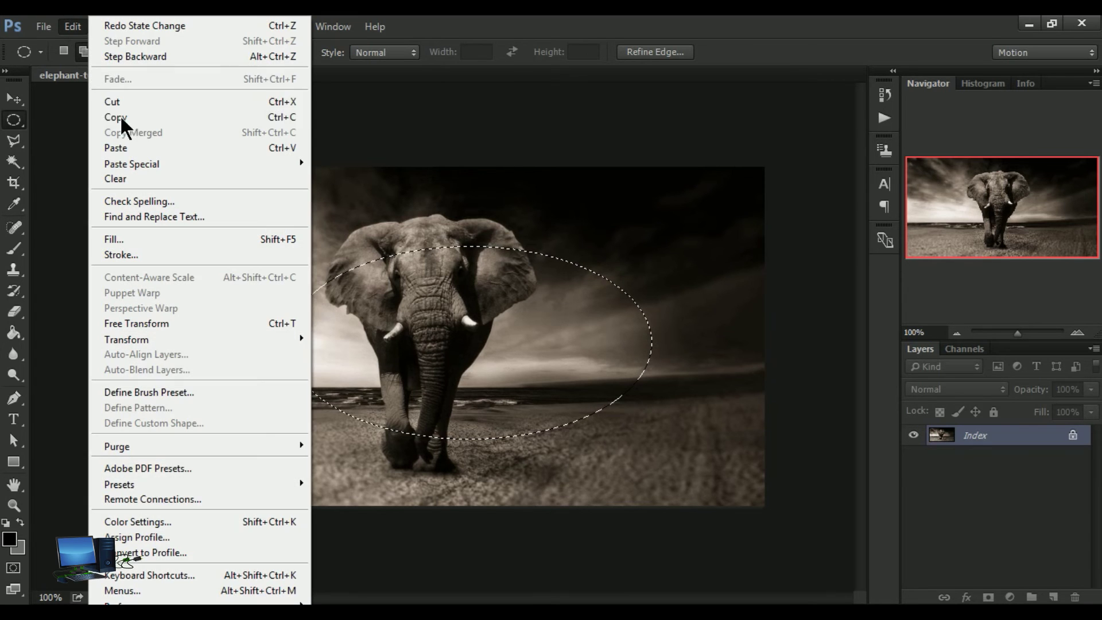
left_click(159, 57)
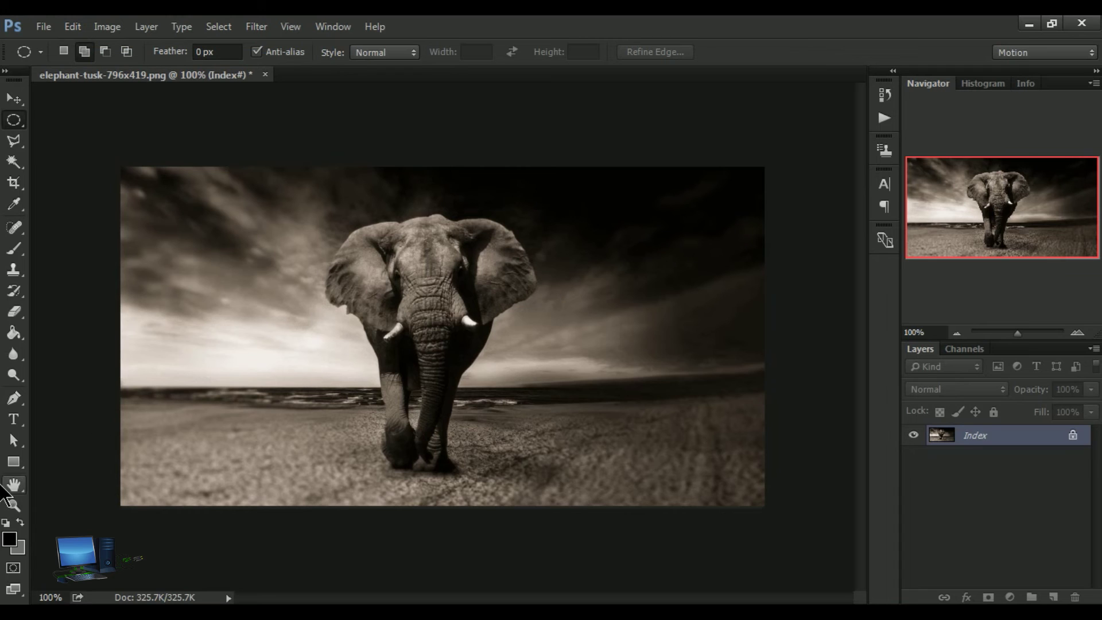
left_click(15, 460)
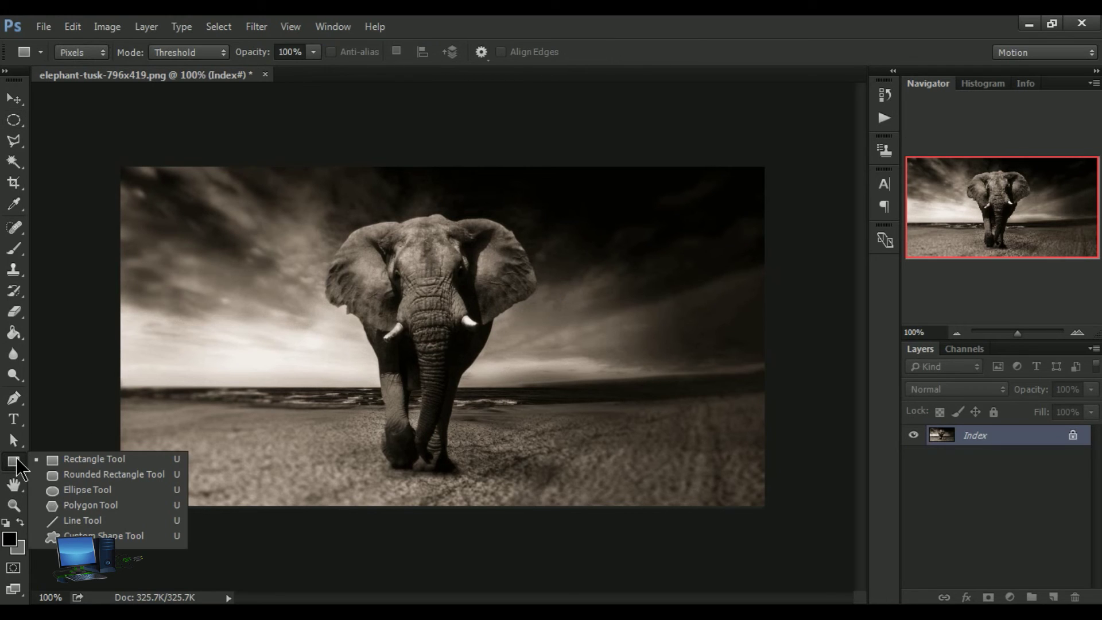
Draw a black rectangle across the elephant's middle, Step Backward to remove it, then Step Forward
mouse_move(257, 251)
left_mouse_down()
mouse_move(427, 362)
mouse_move(590, 396)
left_mouse_up()
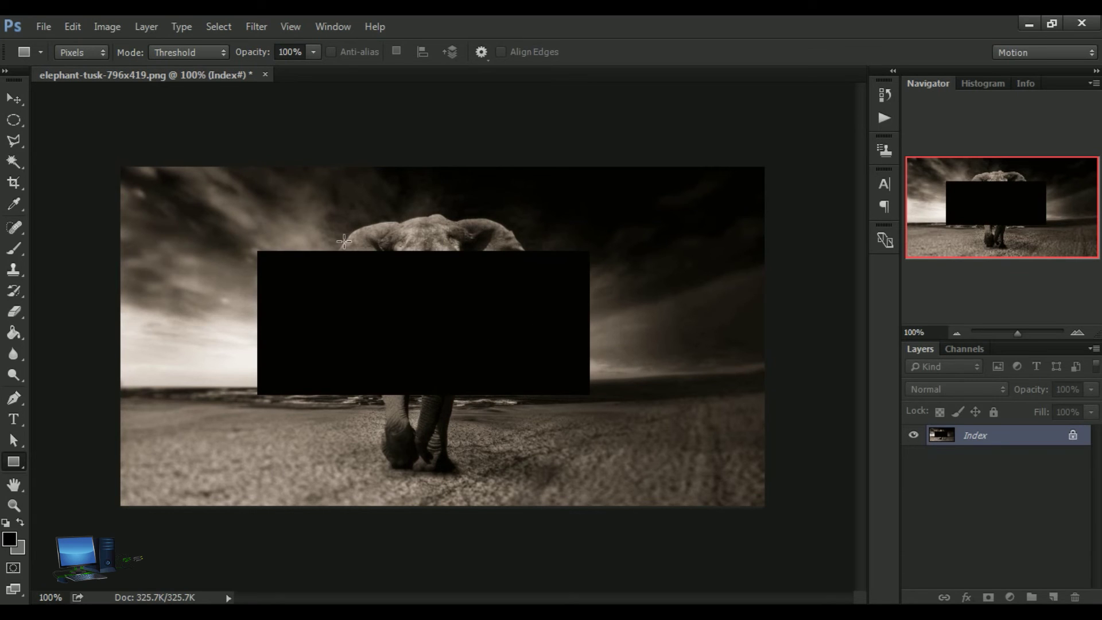
left_click(71, 27)
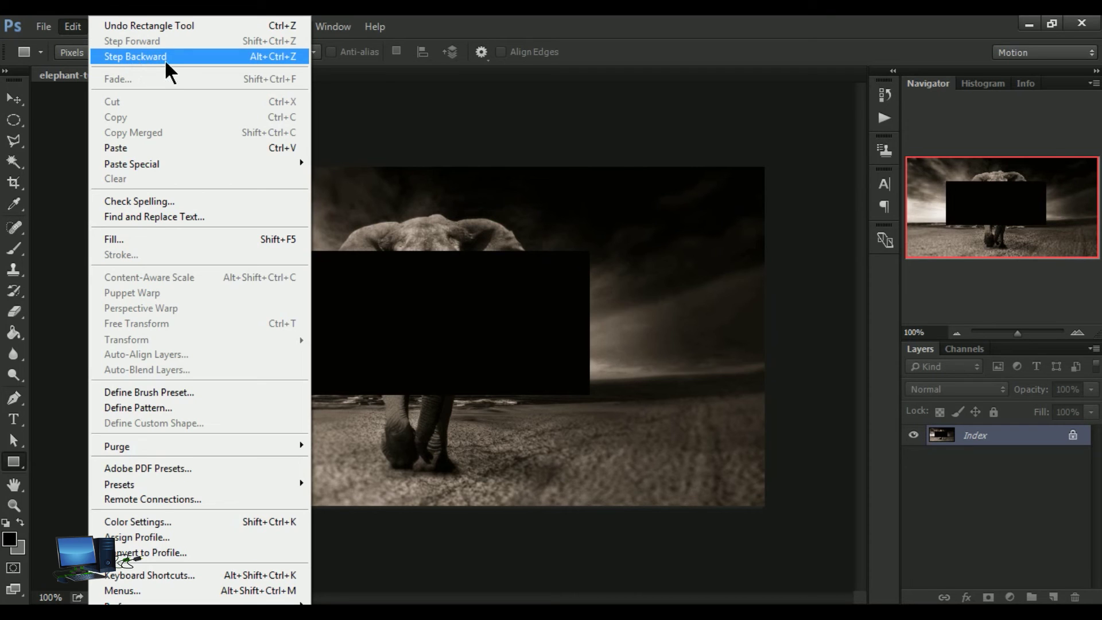
left_click(181, 53)
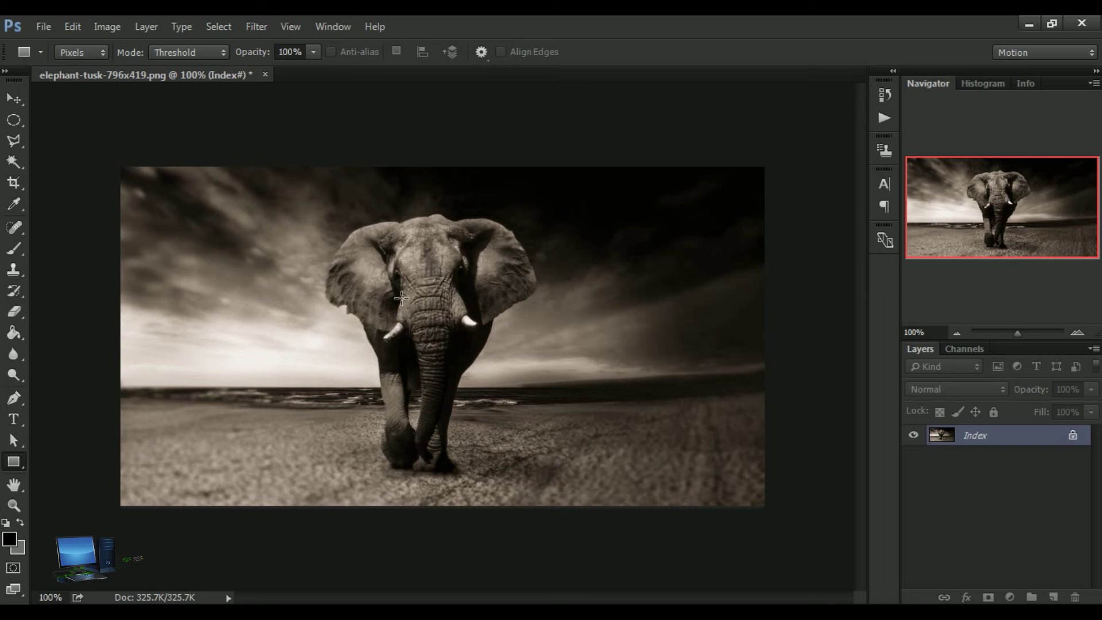
left_click(71, 27)
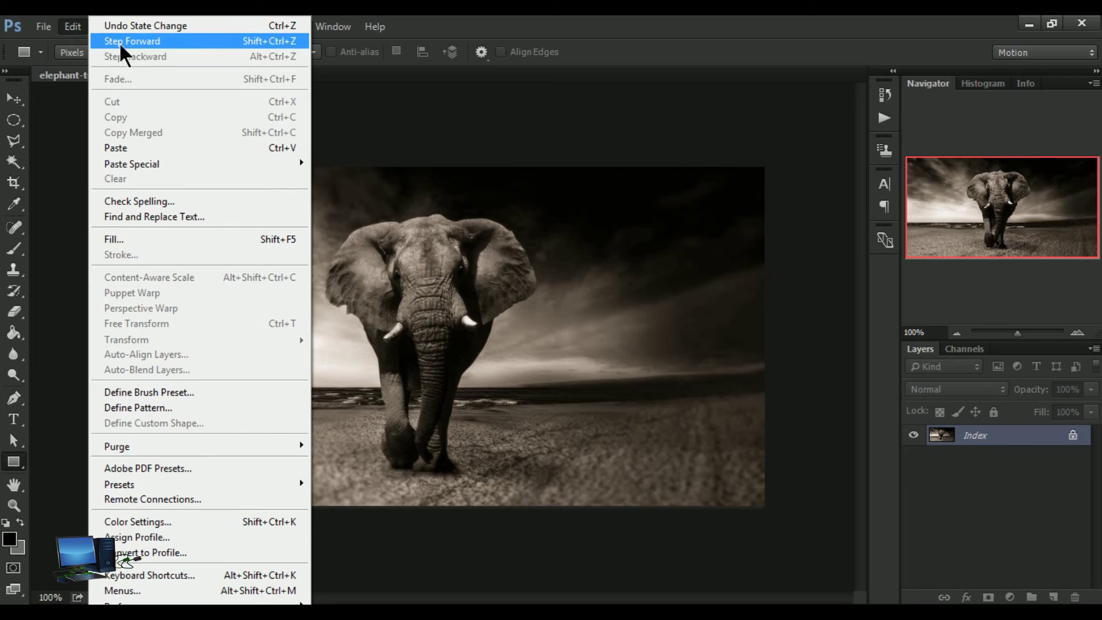
left_click(163, 42)
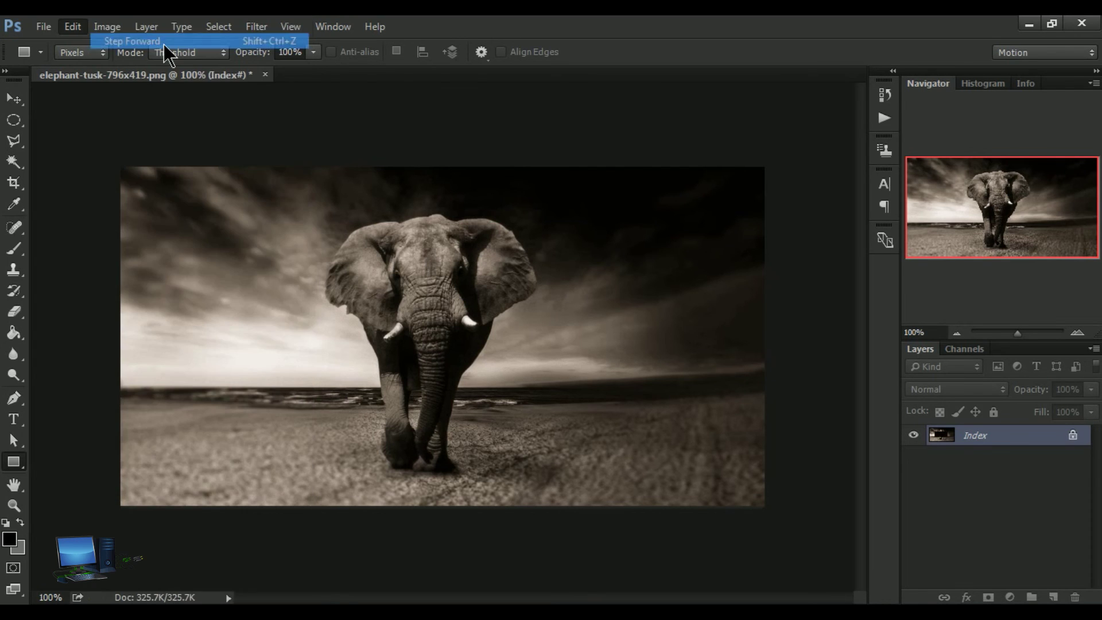
left_click(14, 99)
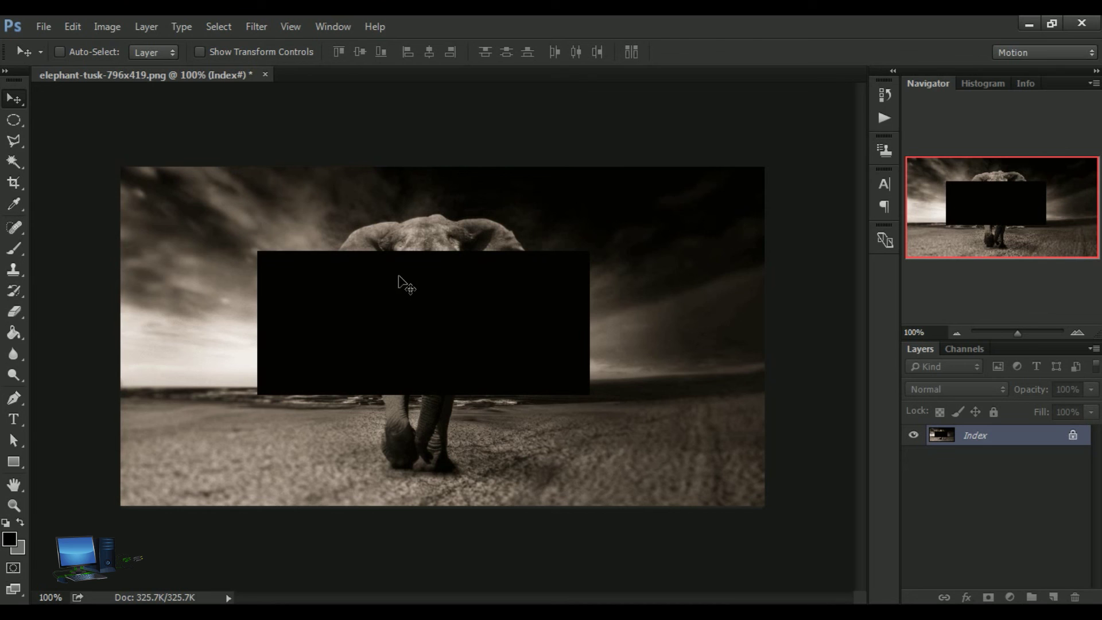
Open the Edit menu's undo and step commands with the black rectangle still in place
left_click(78, 32)
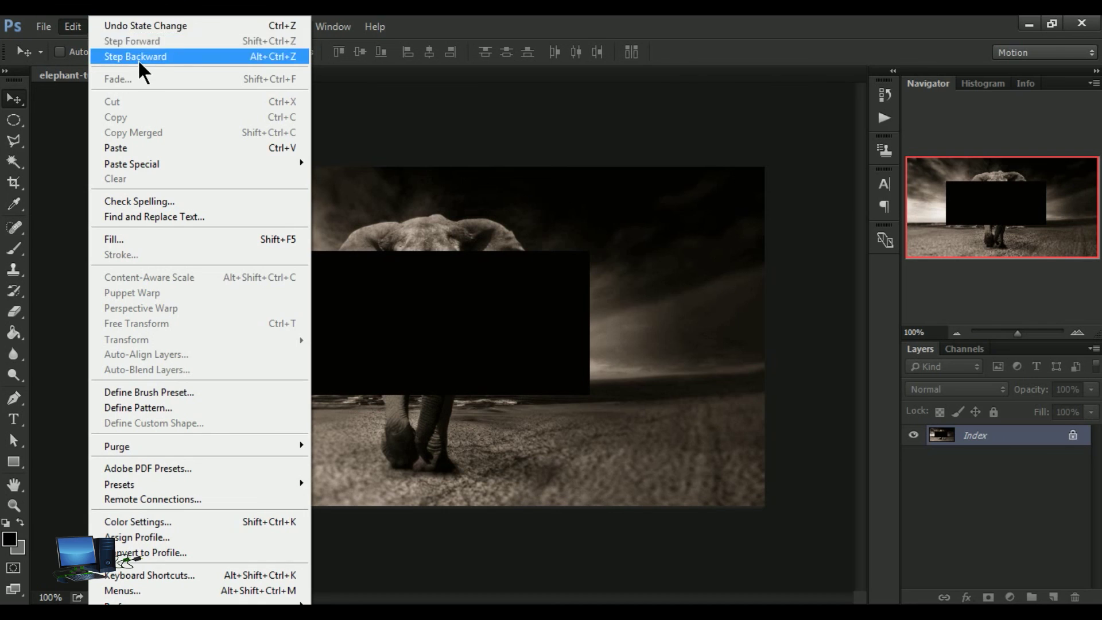